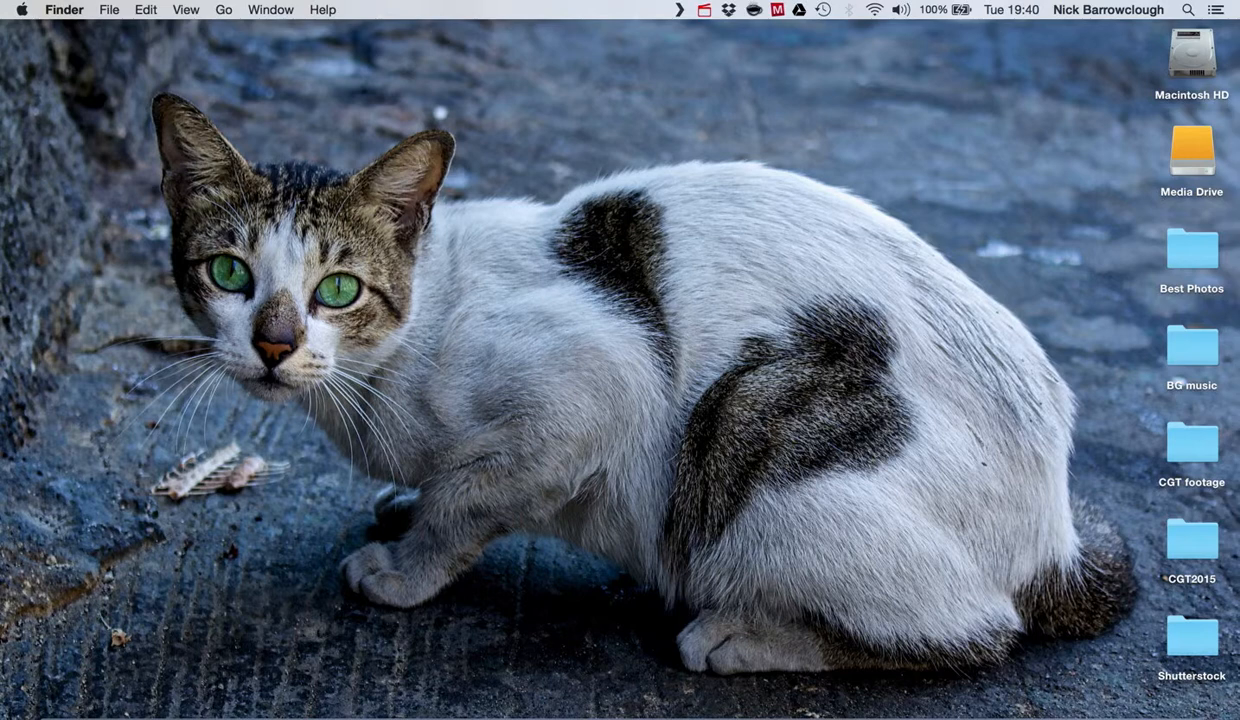
# Step: Launch Final Cut Pro
pyautogui.press('super+space')
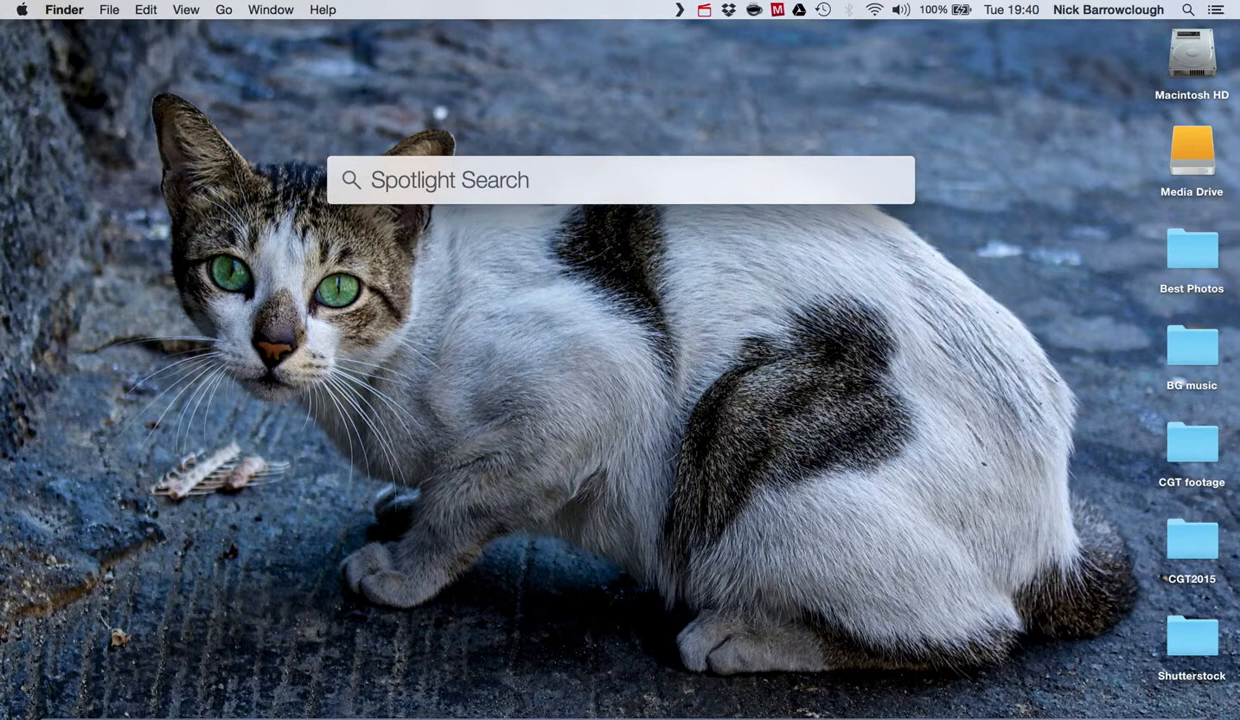
pyautogui.write('final')
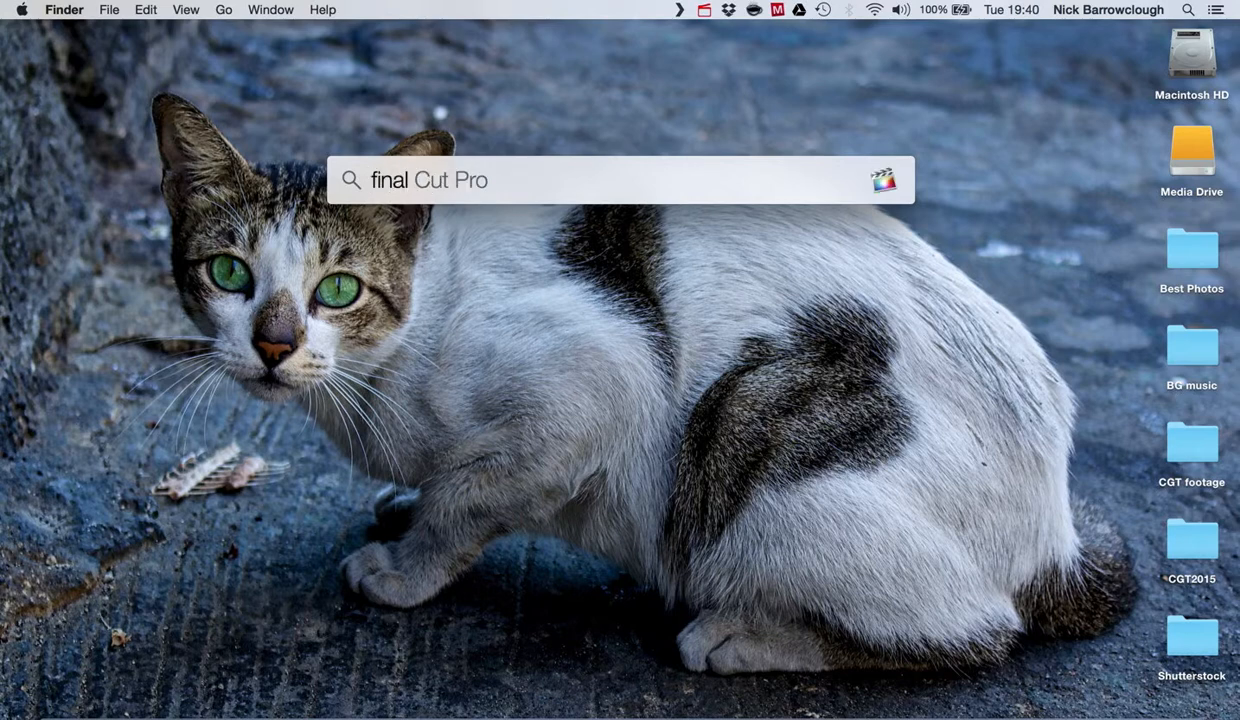
pyautogui.press('Return')
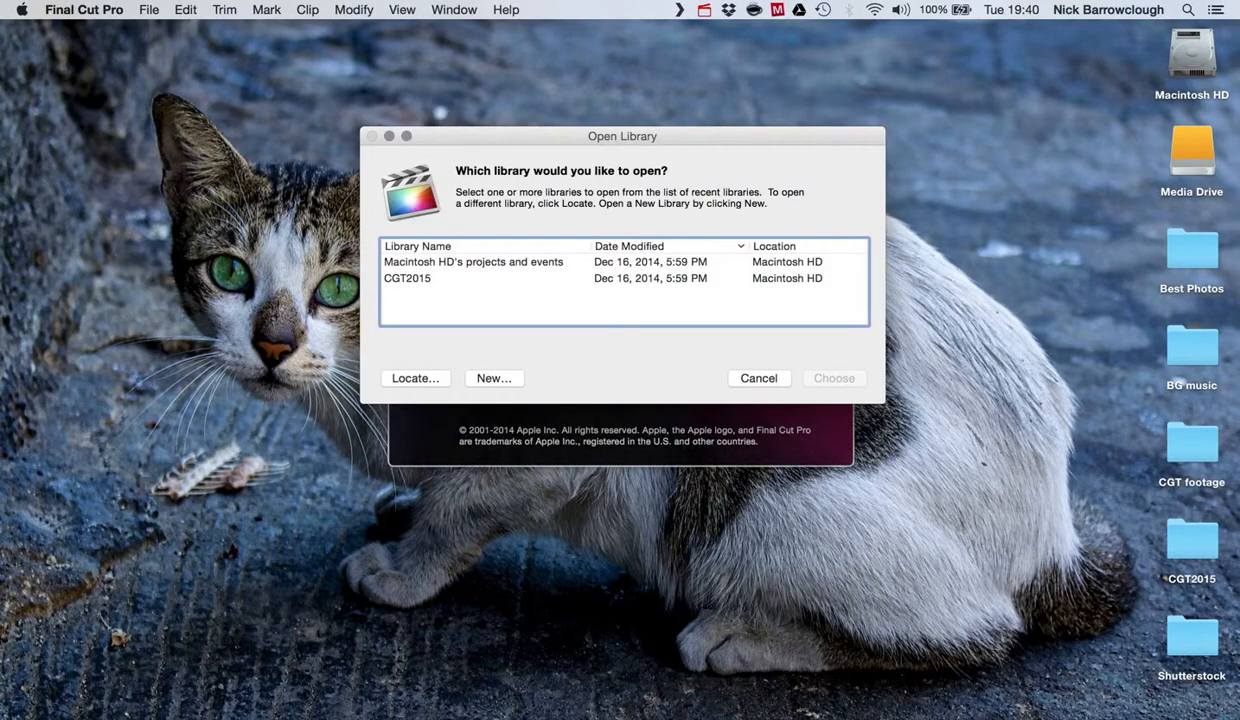
# Step: Create a new library named FCP Tutorials in the Movies folder
pyautogui.click(494, 378)
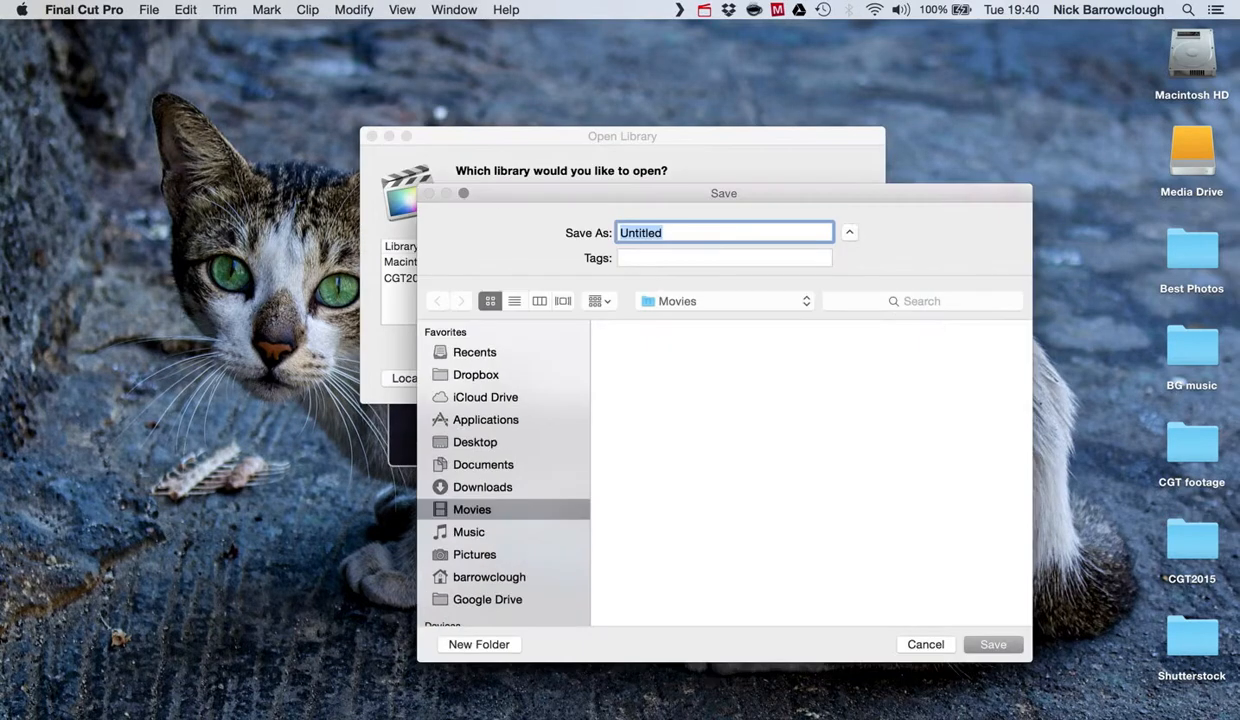
pyautogui.write('Final')
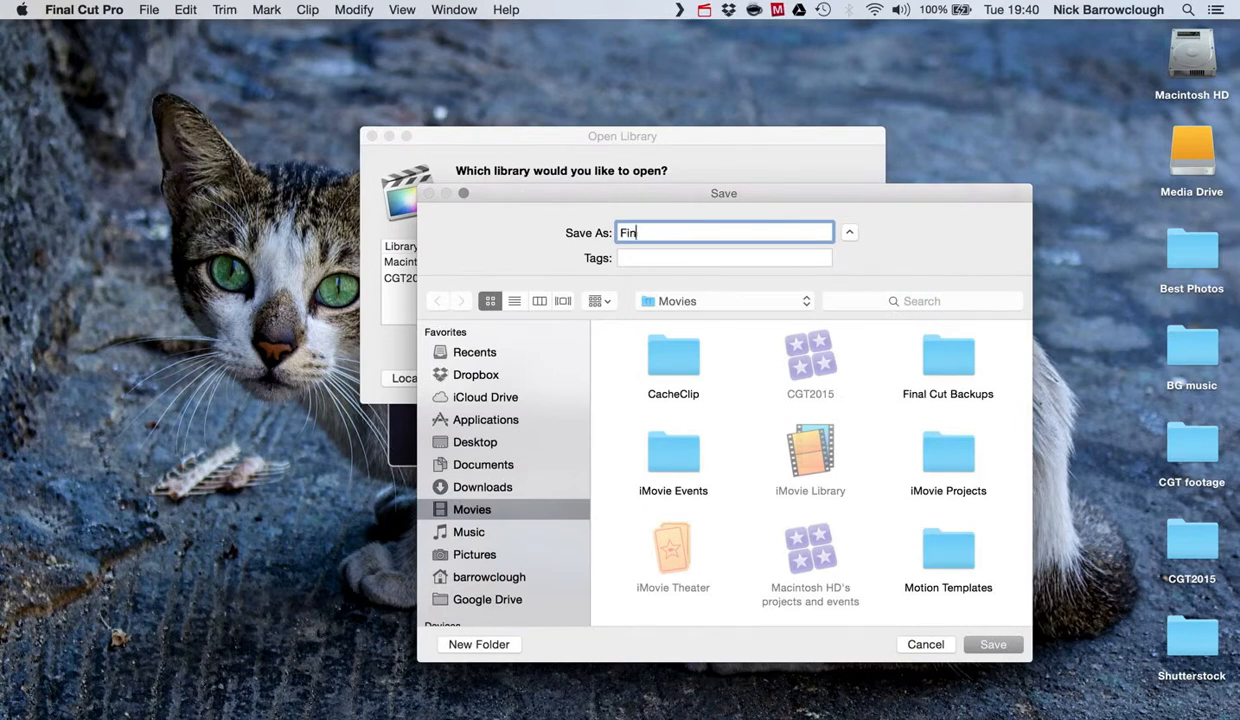
pyautogui.press('BackSpace')
pyautogui.press('BackSpace')
pyautogui.press('BackSpace')
pyautogui.press('BackSpace')
pyautogui.write('CP Tutorials')
pyautogui.press('Return')
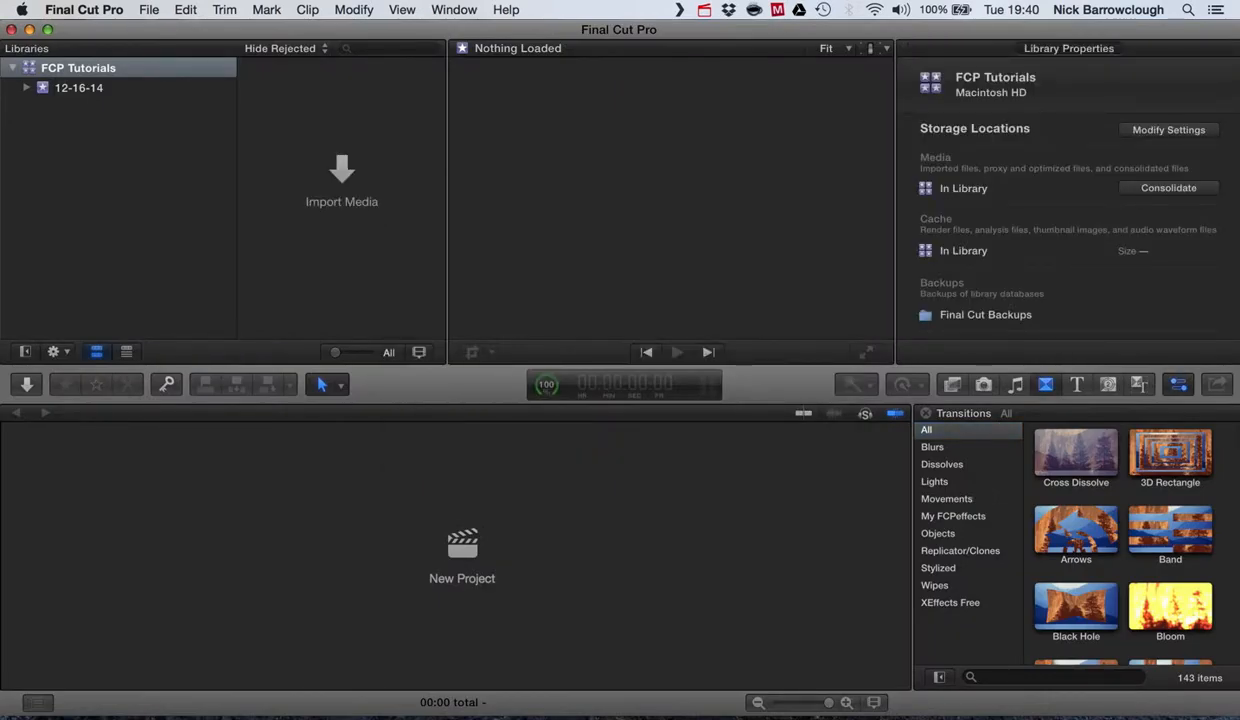
pyautogui.click(79, 88)
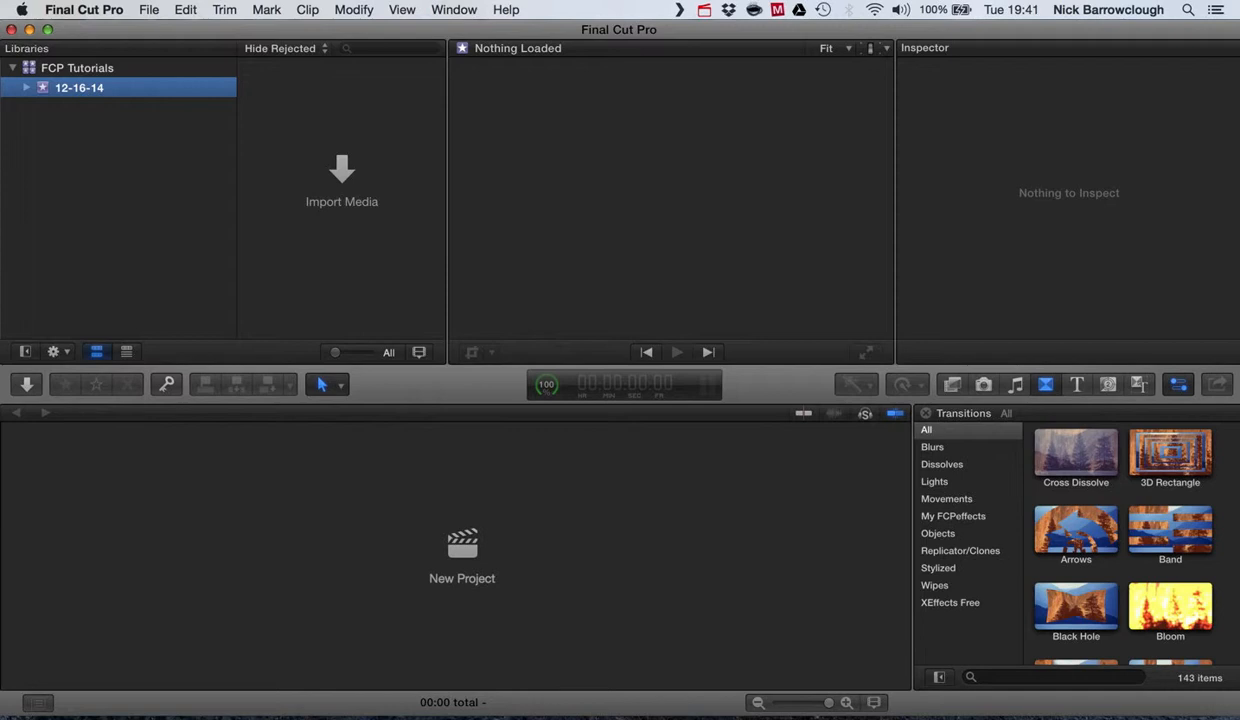
pyautogui.press('Up')
pyautogui.press('Down')
pyautogui.press('Right')
pyautogui.press('Up')
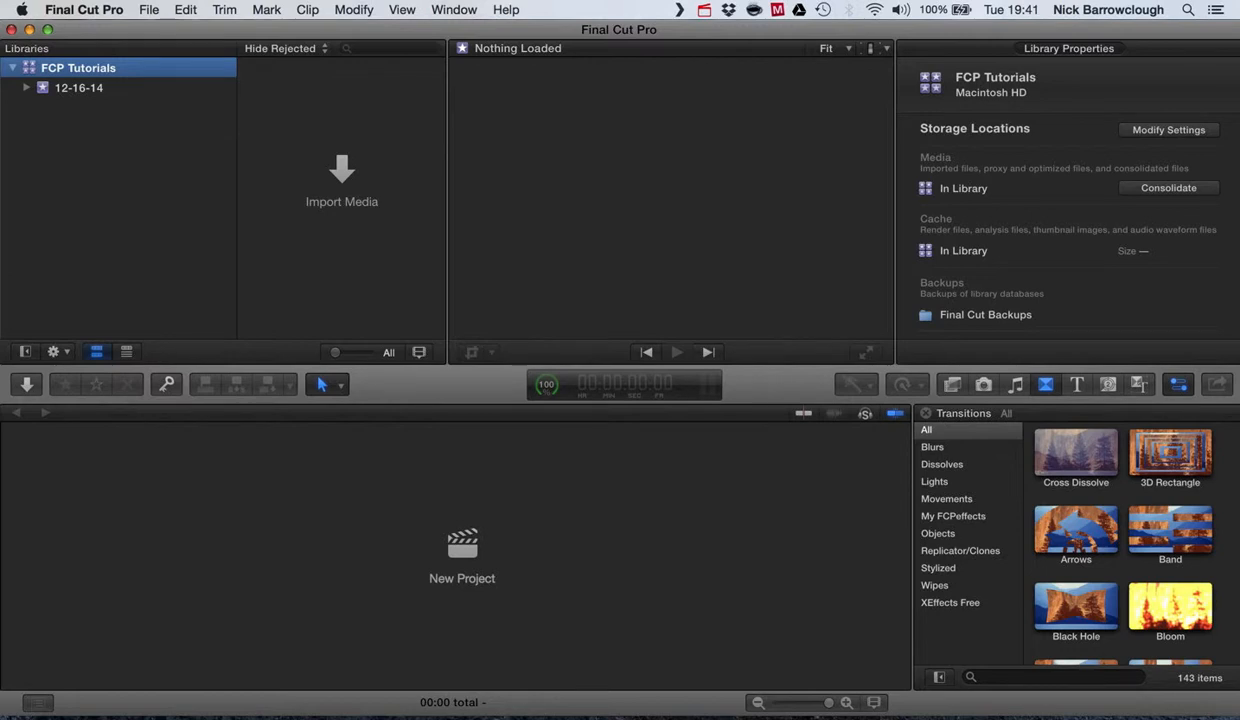
# Step: Create a new event named Tutorial 1 in the FCP Tutorials library, with a new project and default settings
pyautogui.click(79, 88)
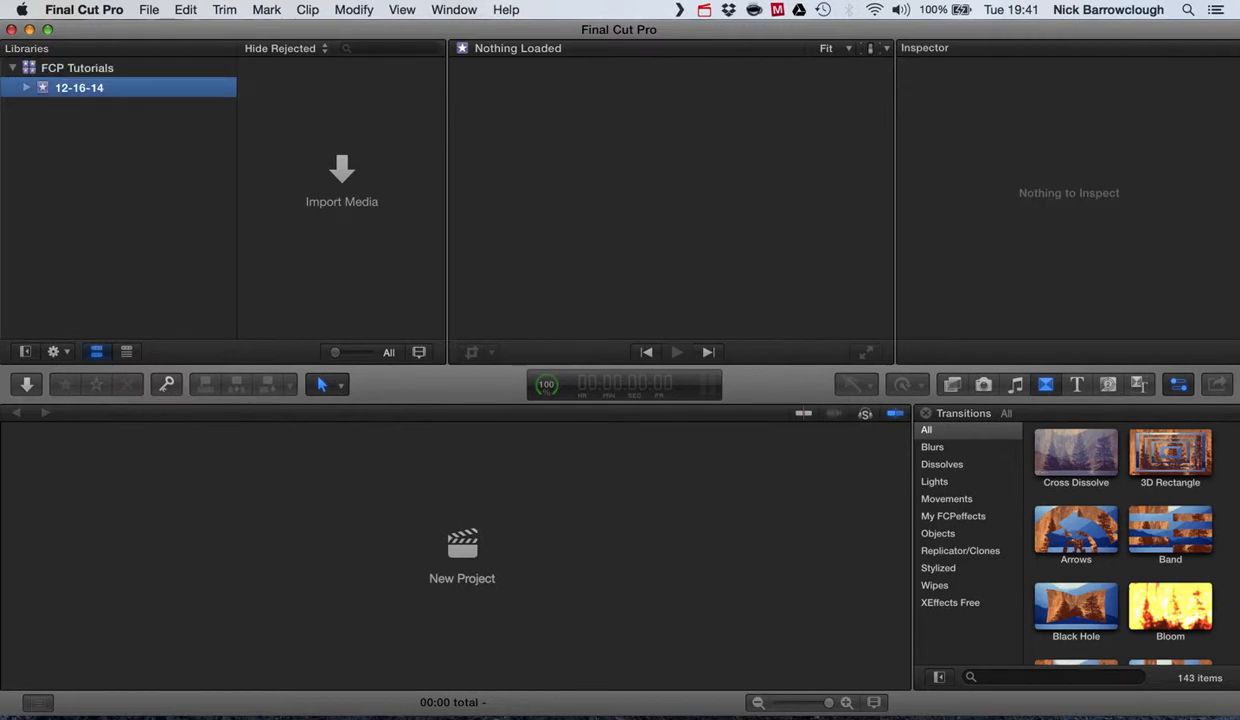
pyautogui.rightClick(80, 89)
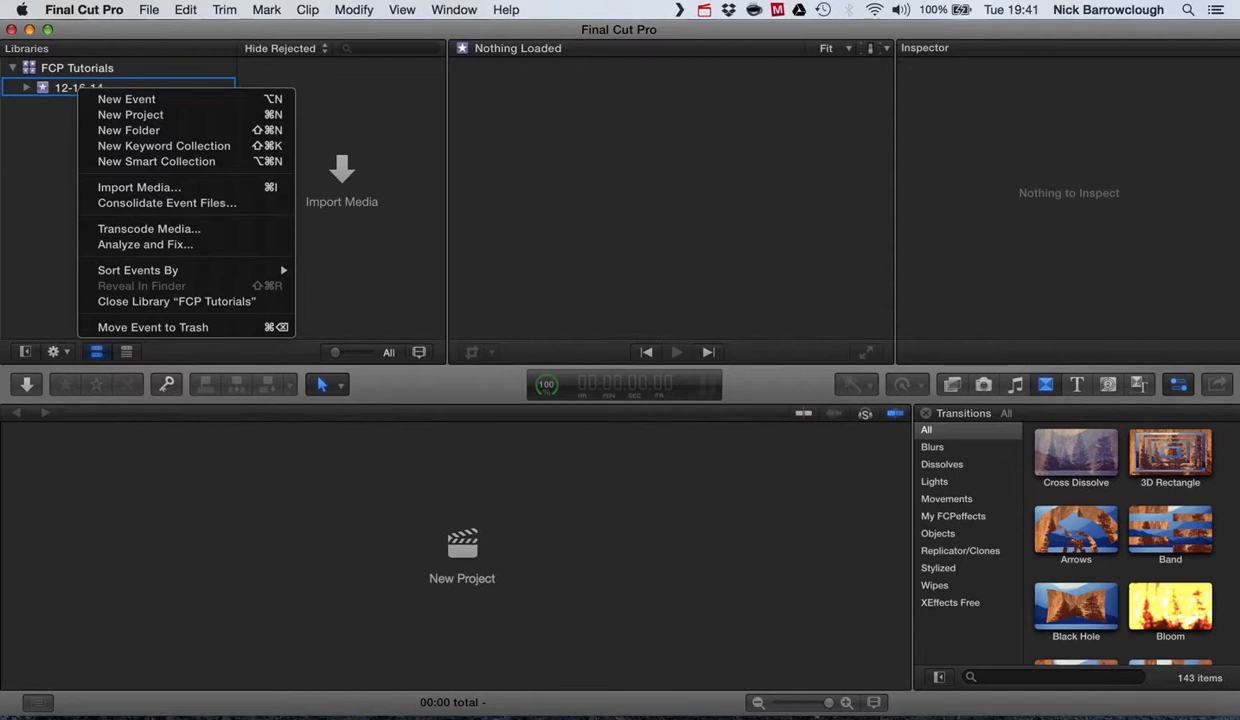
pyautogui.press('Escape')
pyautogui.click(148, 9)
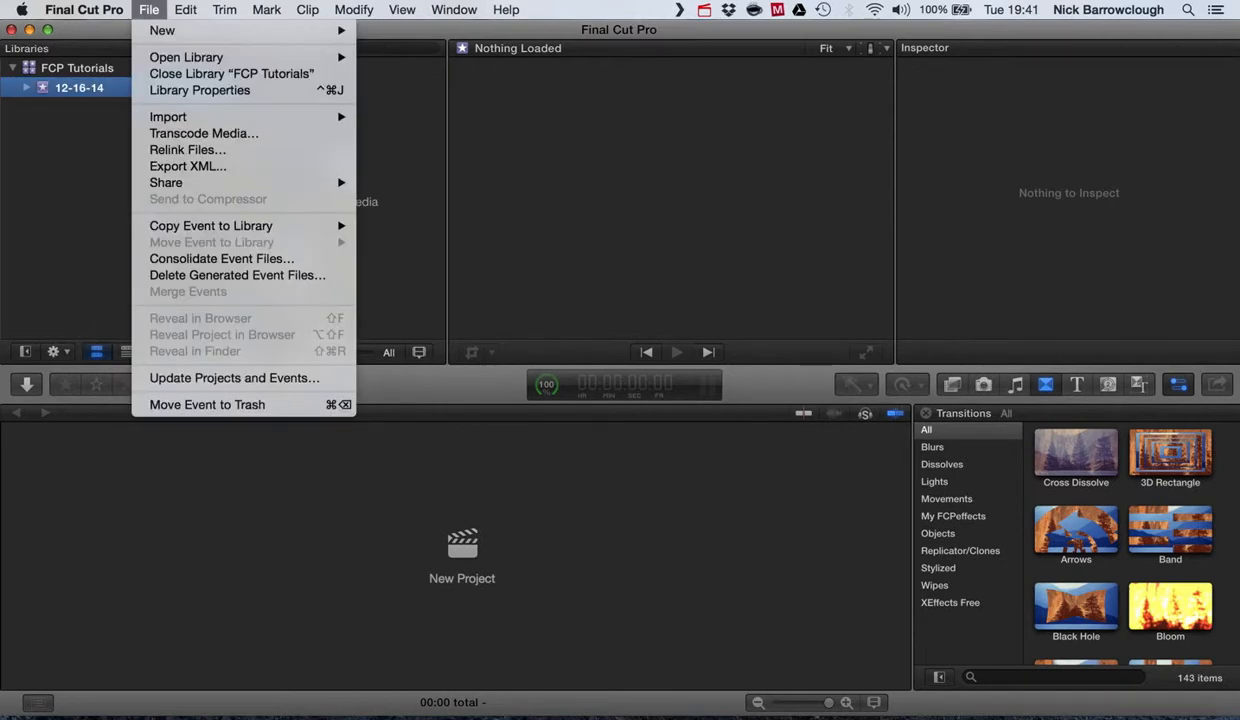
pyautogui.moveTo(165, 30)
pyautogui.click(396, 51)
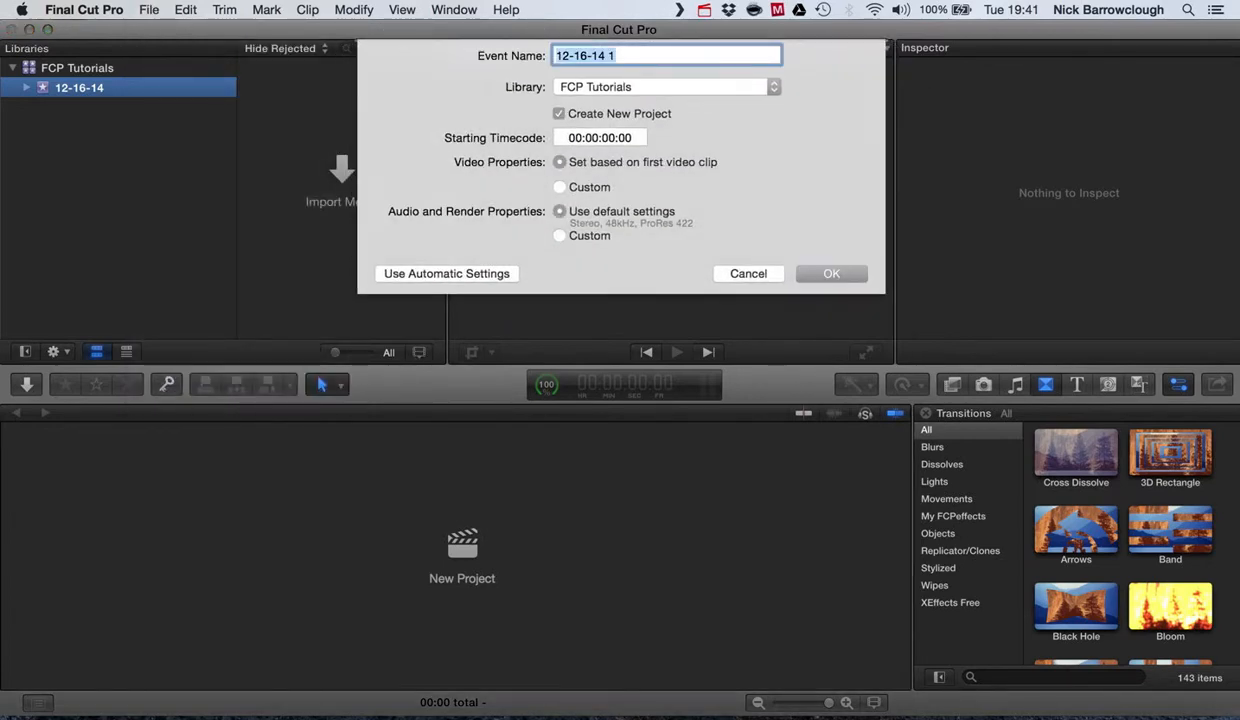
pyautogui.write('Tutorial 1')
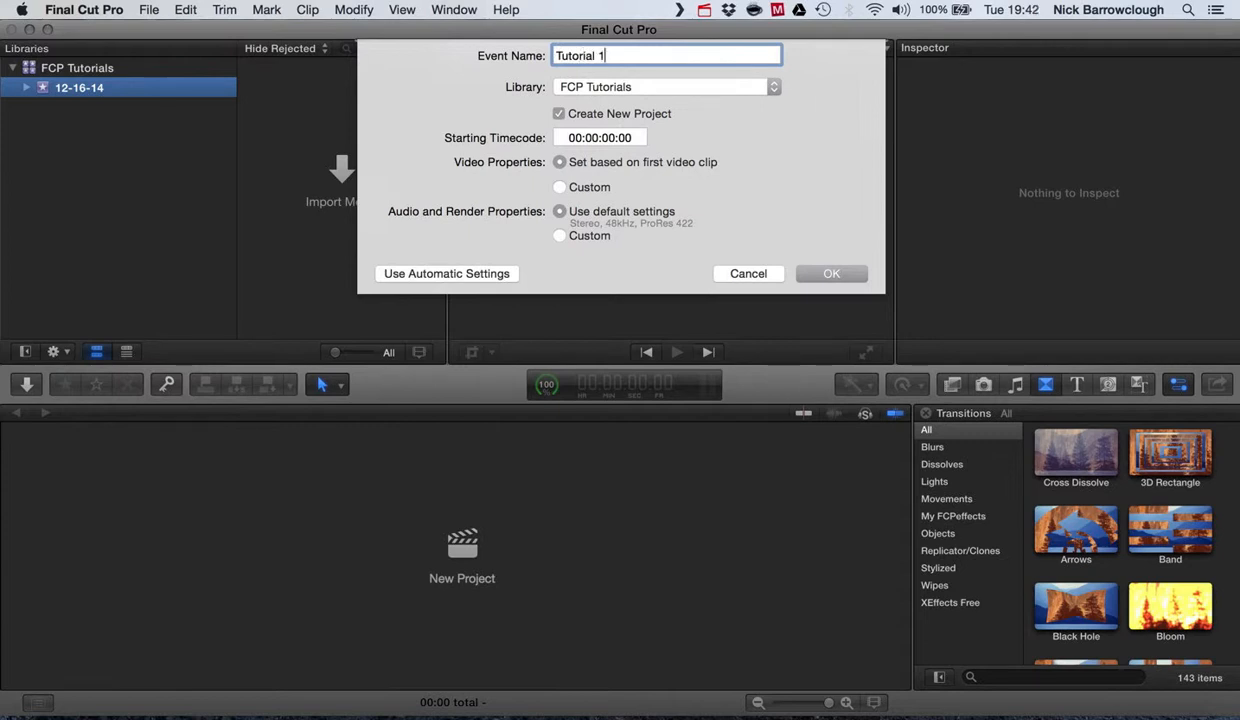
pyautogui.click(666, 87)
pyautogui.click(666, 87)
pyautogui.press('Return')
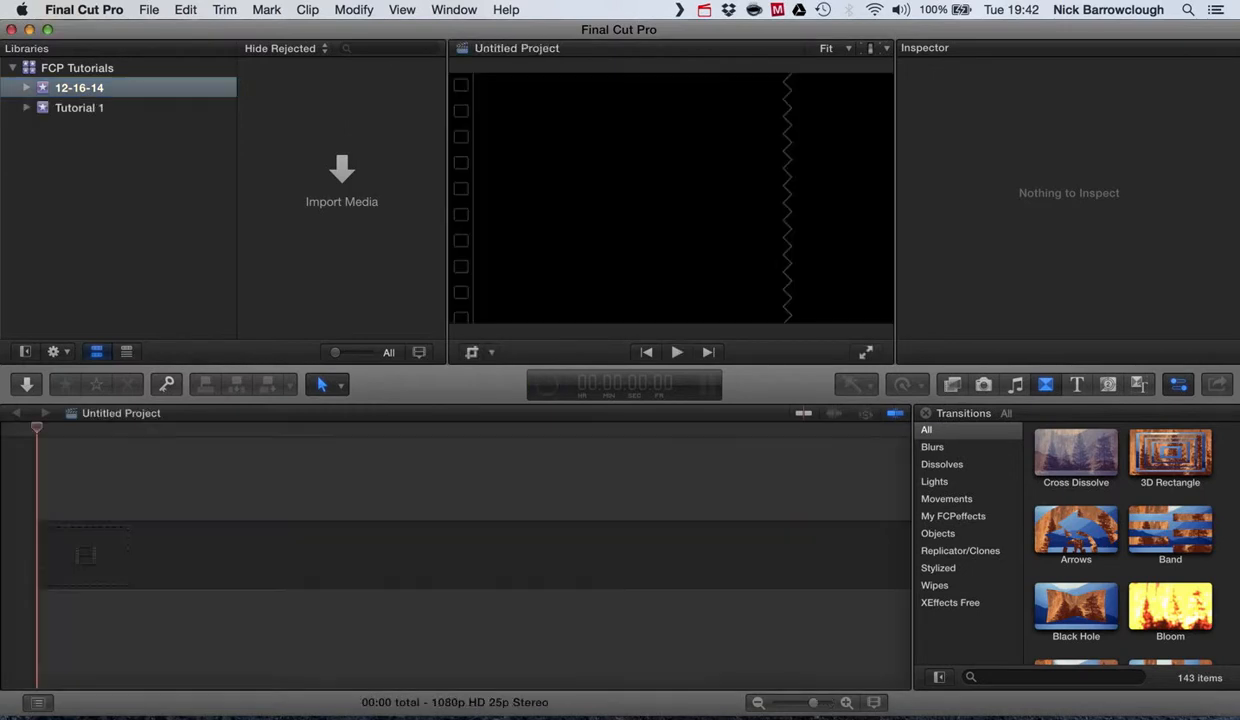
# Step: Delete the default 12-16-14 event from the FCP Tutorials library
pyautogui.click(106, 87)
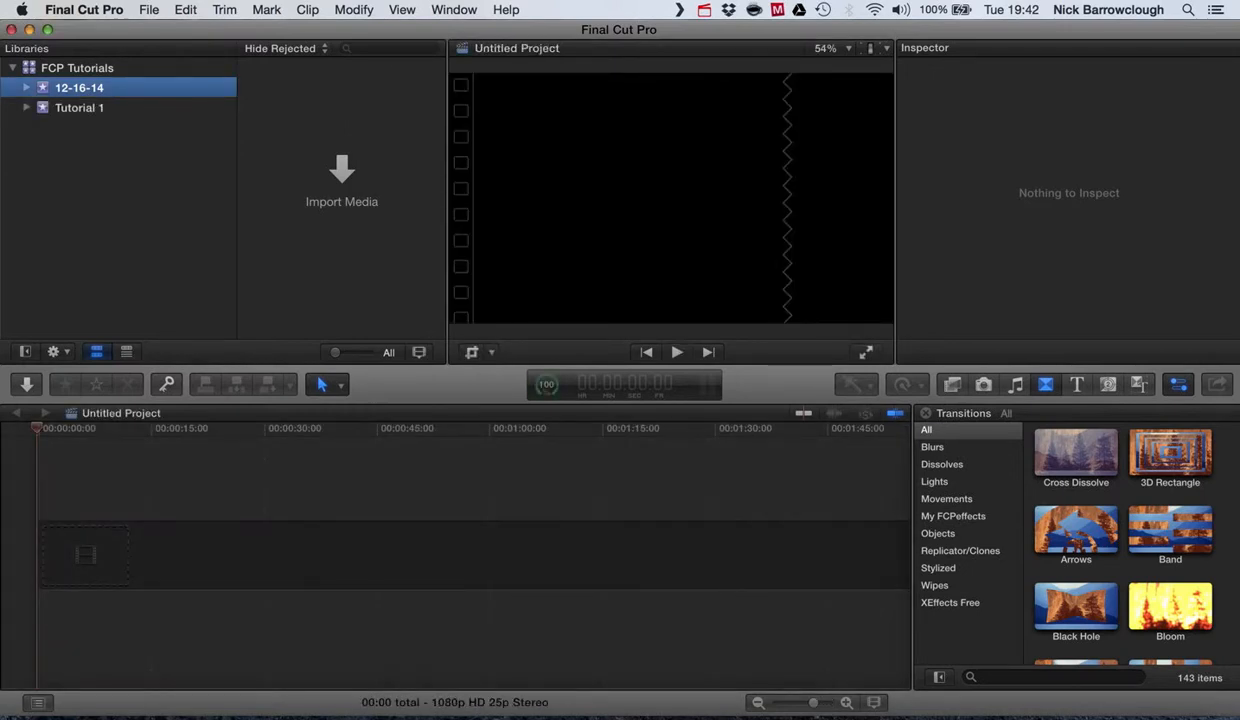
pyautogui.rightClick(106, 87)
pyautogui.click(182, 323)
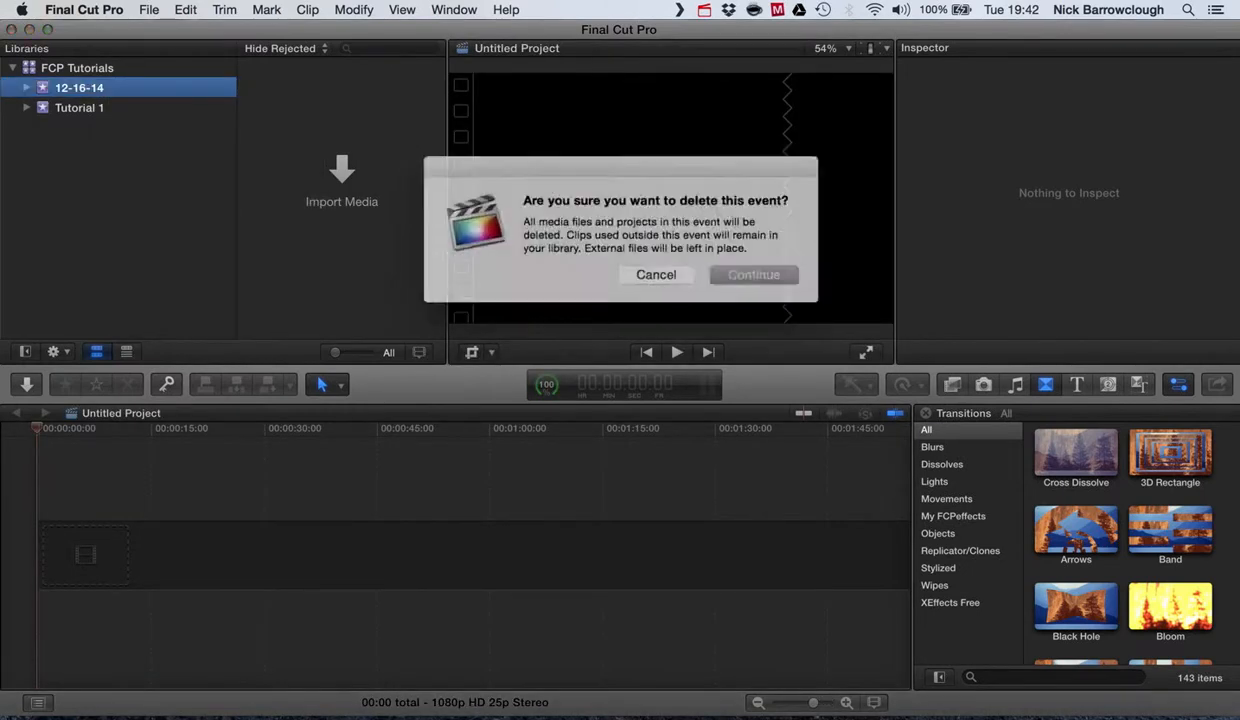
pyautogui.press('Return')
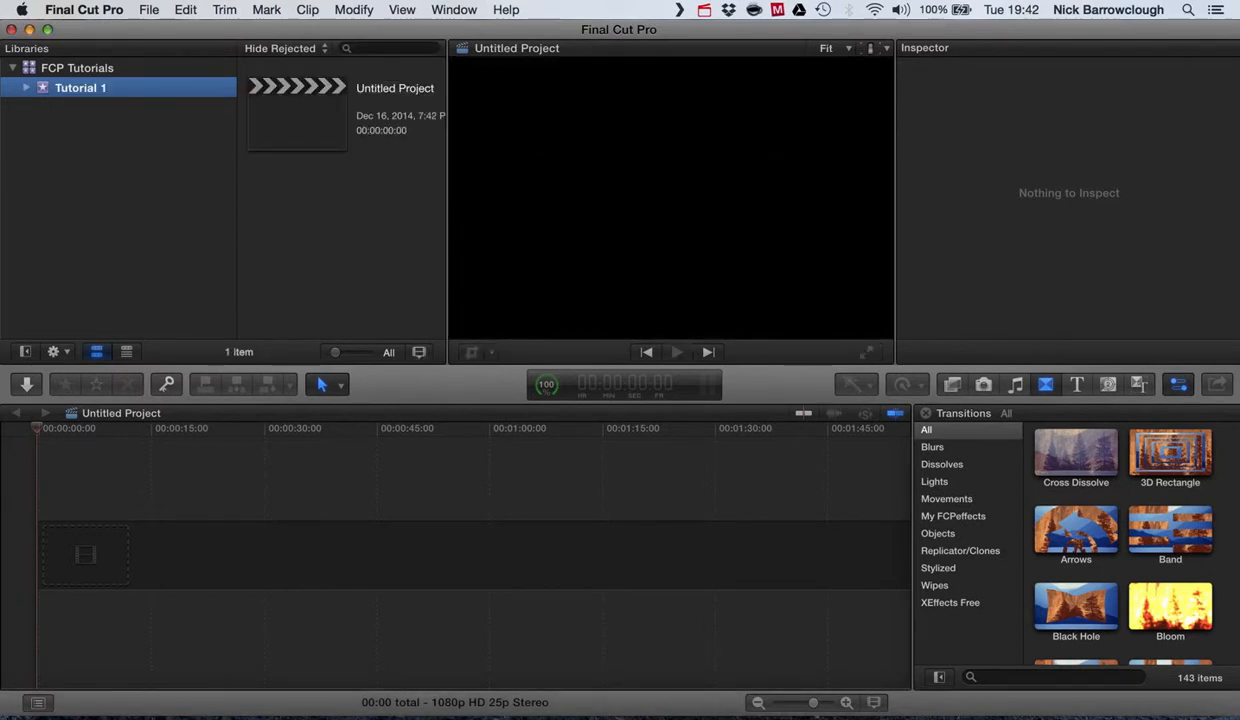
# Step: Review the details of the untitled project, the Tutorial 1 event and the FCP Tutorials library
pyautogui.click(297, 115)
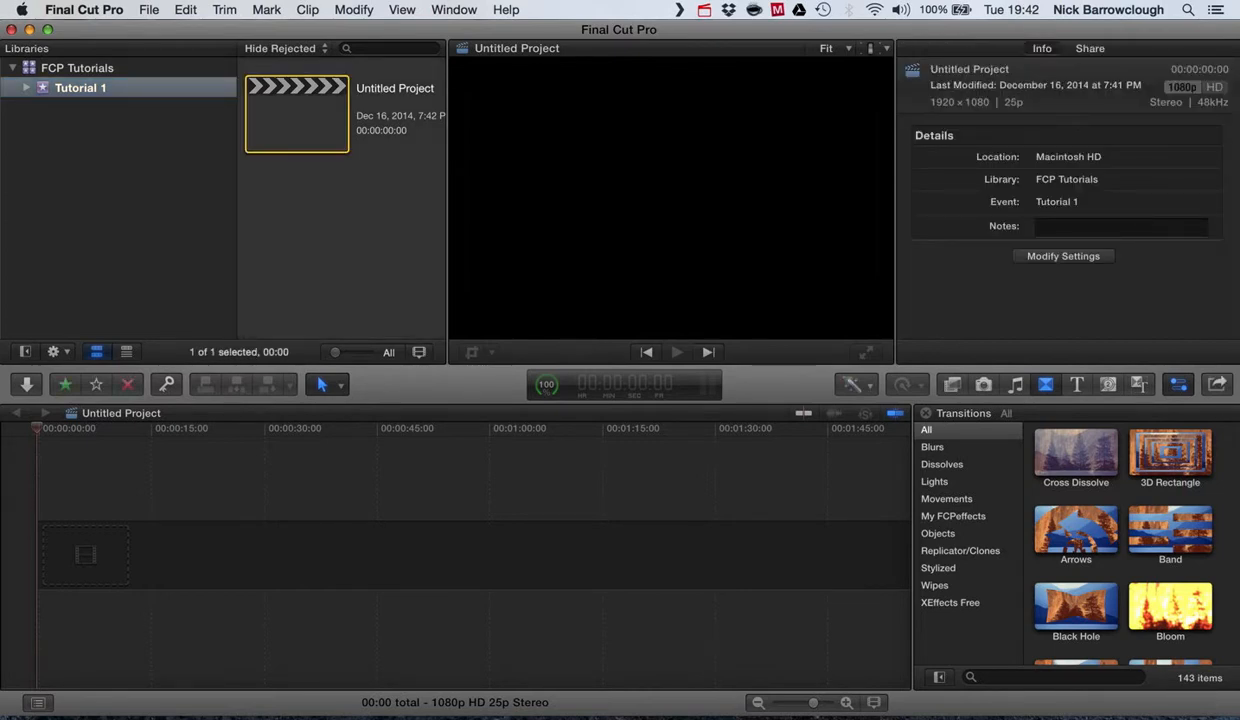
pyautogui.click(80, 88)
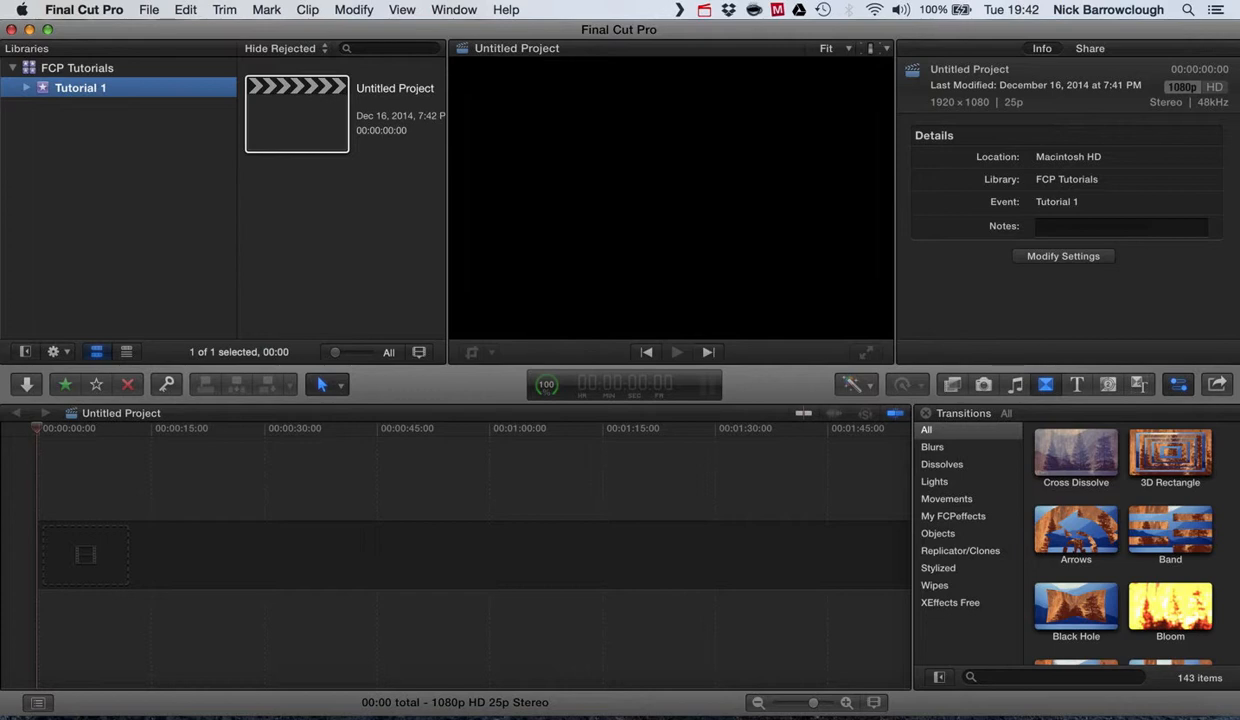
pyautogui.click(77, 68)
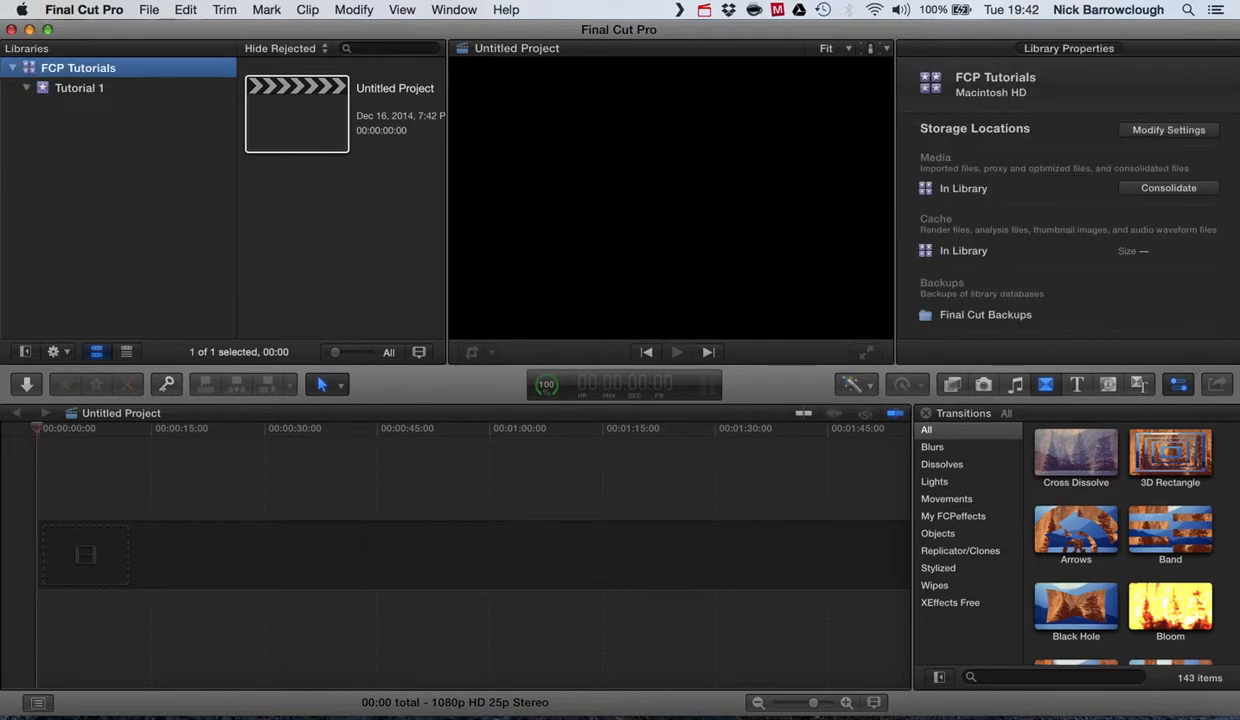
pyautogui.click(80, 88)
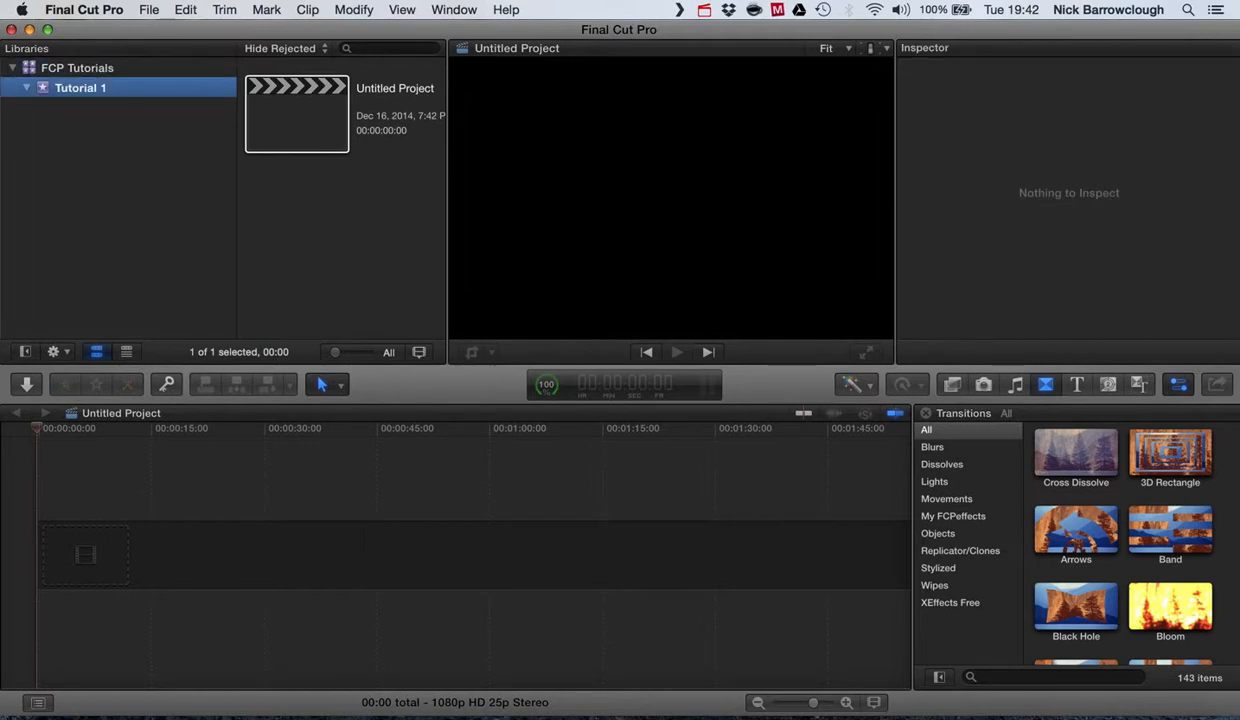
pyautogui.click(297, 115)
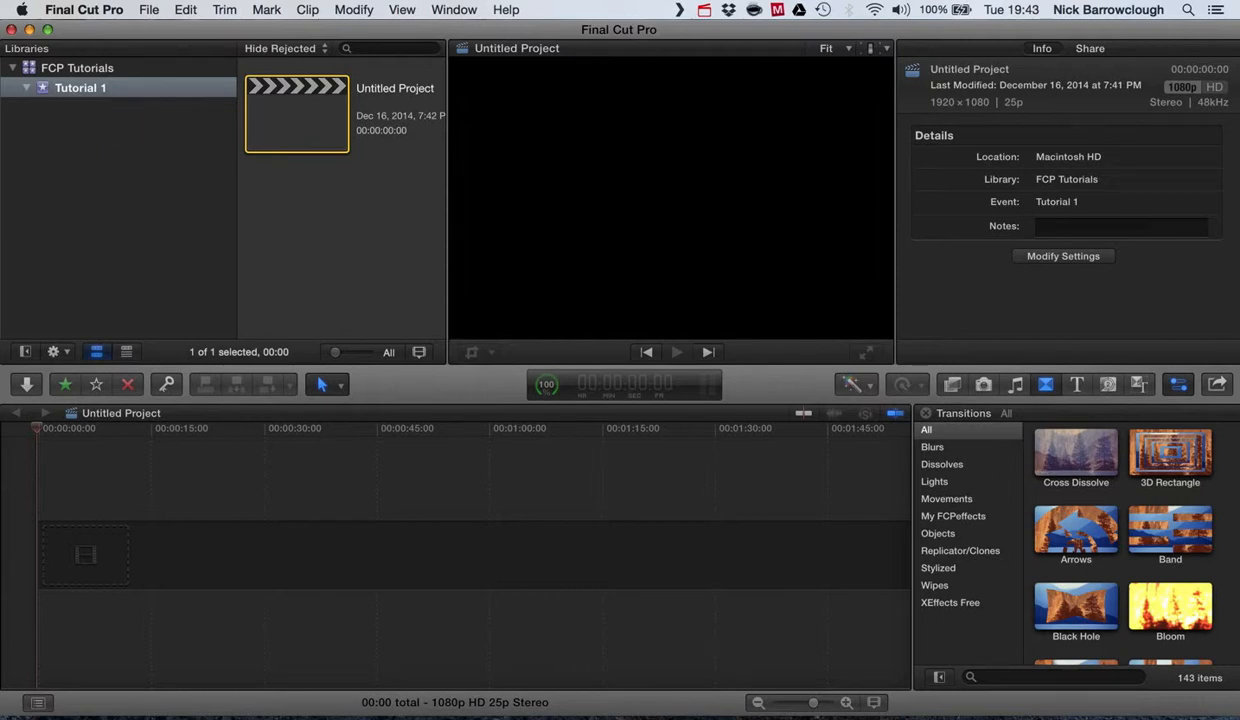
pyautogui.click(80, 88)
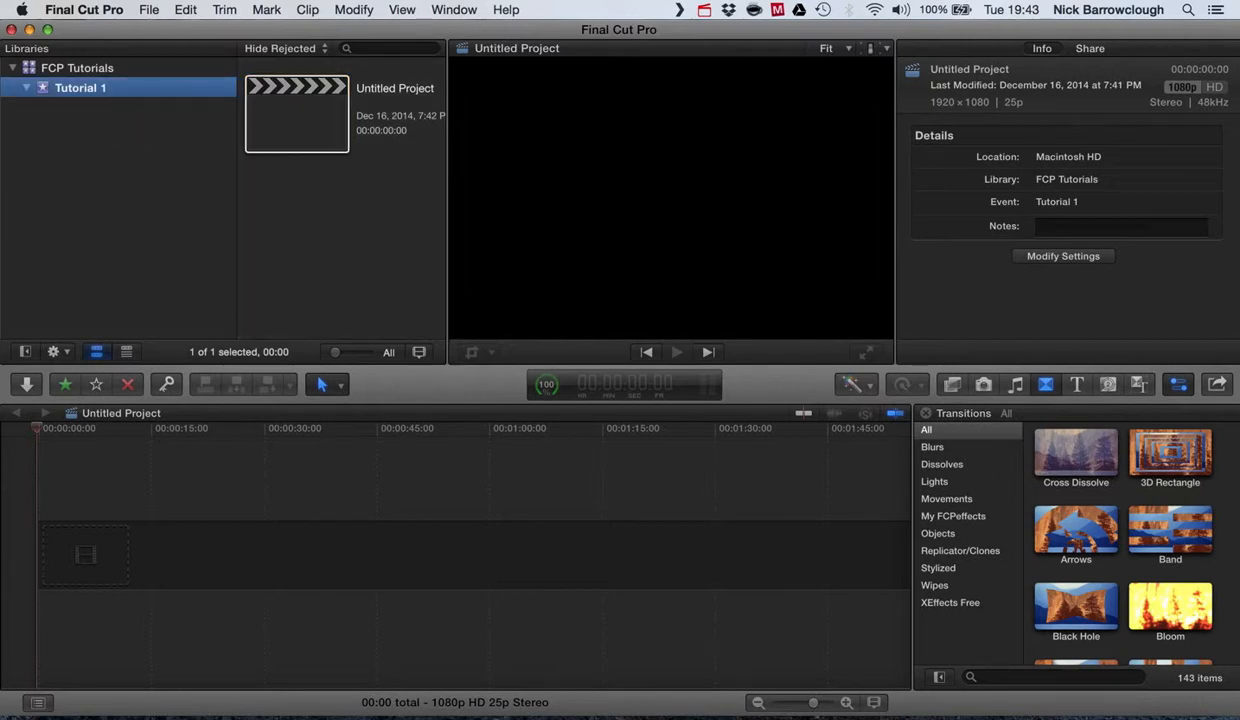
pyautogui.click(335, 240)
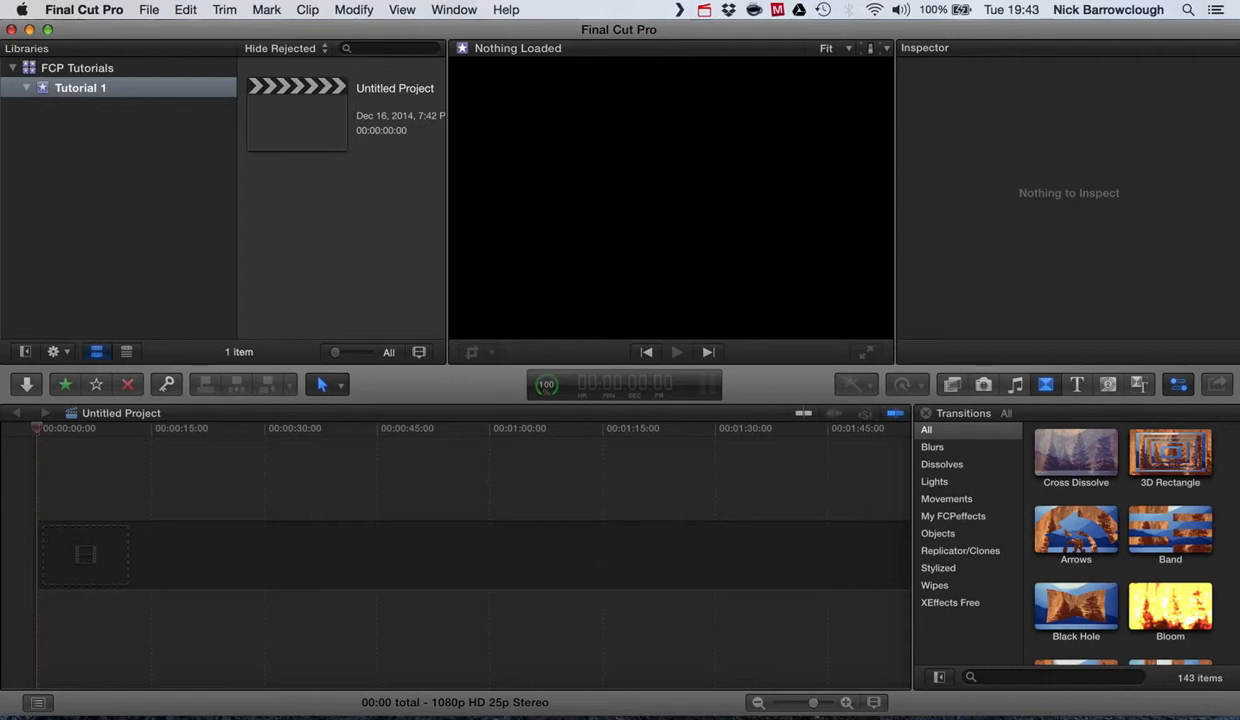
# Step: Start a media import into the Tutorial 1 event, with Macintosh HD as the source
pyautogui.click(80, 88)
pyautogui.click(27, 385)
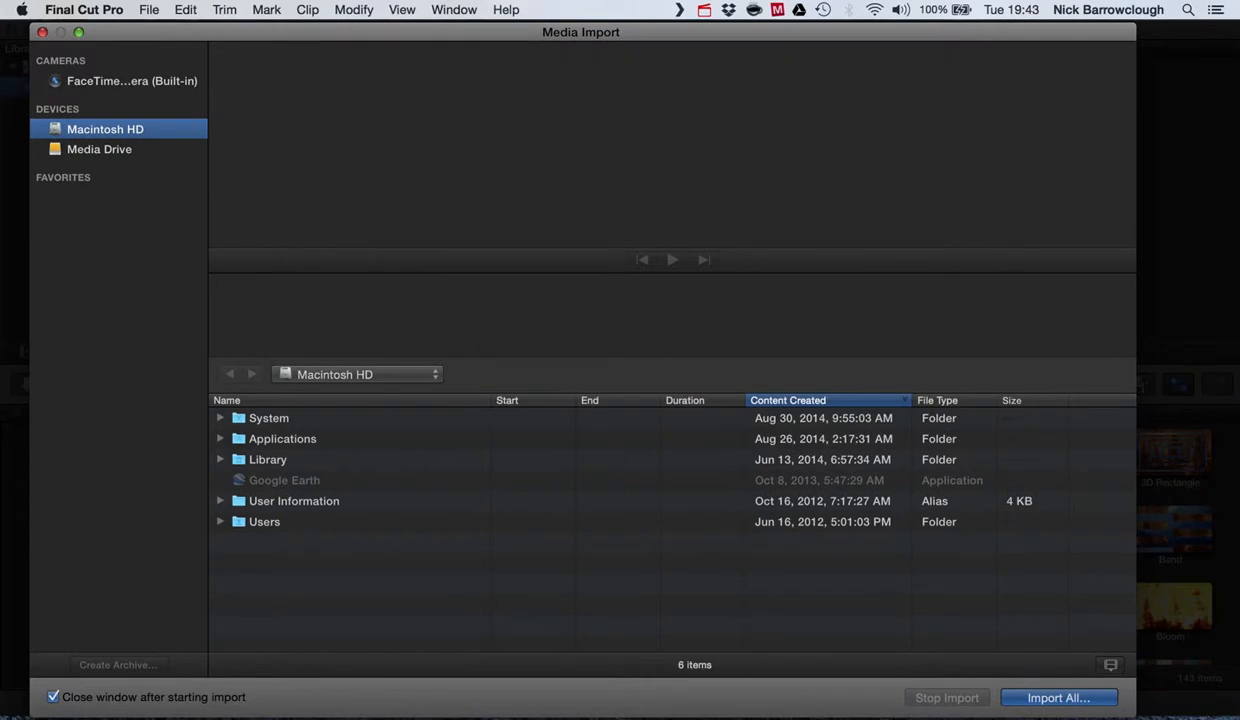
pyautogui.click(357, 375)
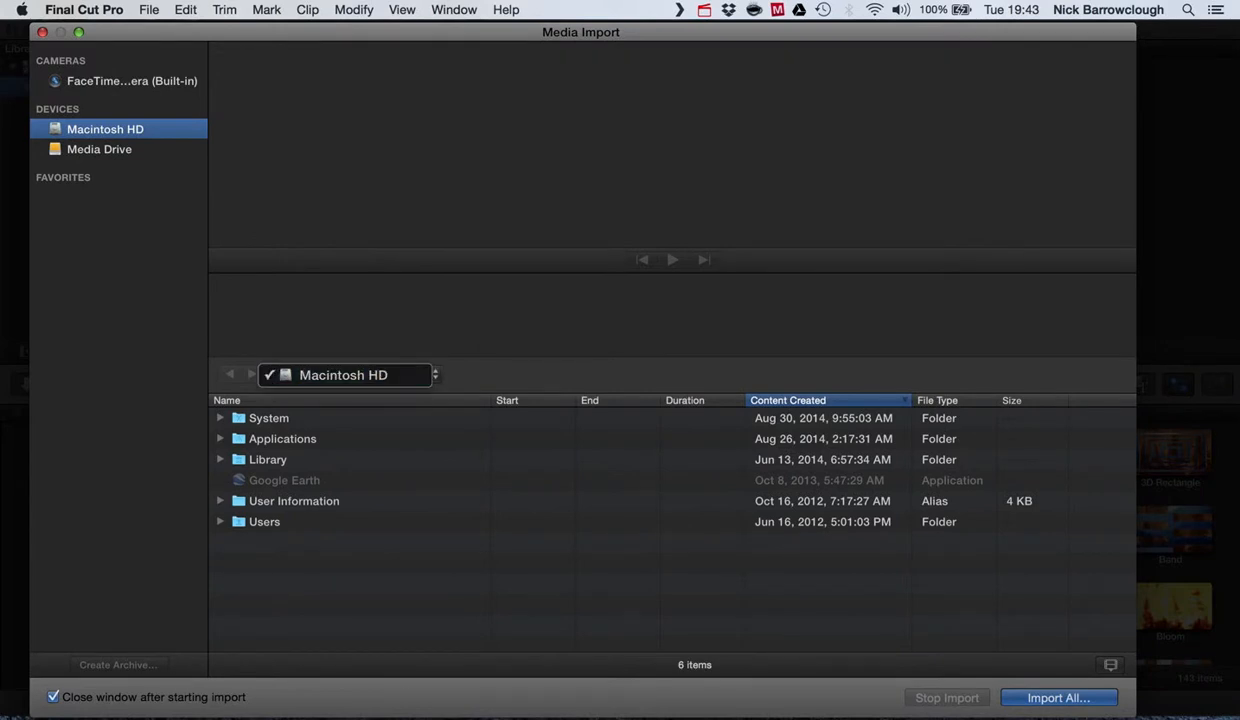
pyautogui.press('Escape')
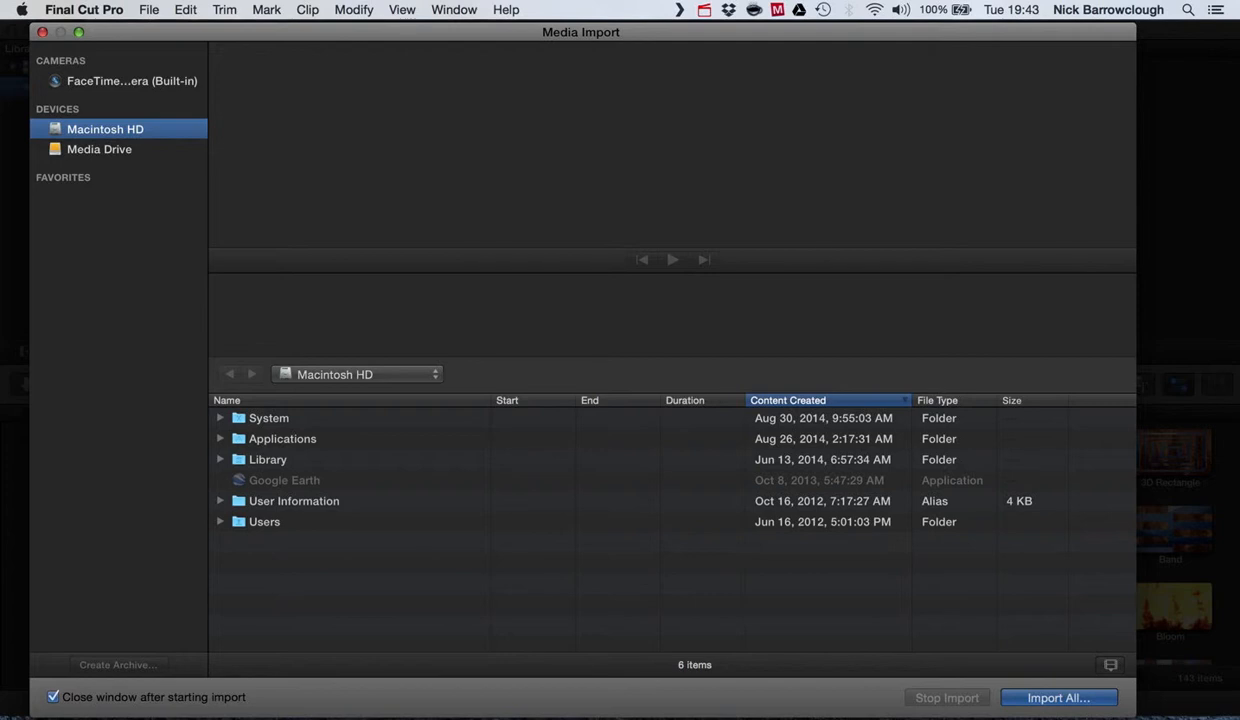
# Step: Browse from the user's home folder on the drive to Desktop, CGT footage, July 5th 2014 - Baguio shoot, Camp John Hay Baguio
pyautogui.doubleClick(264, 522)
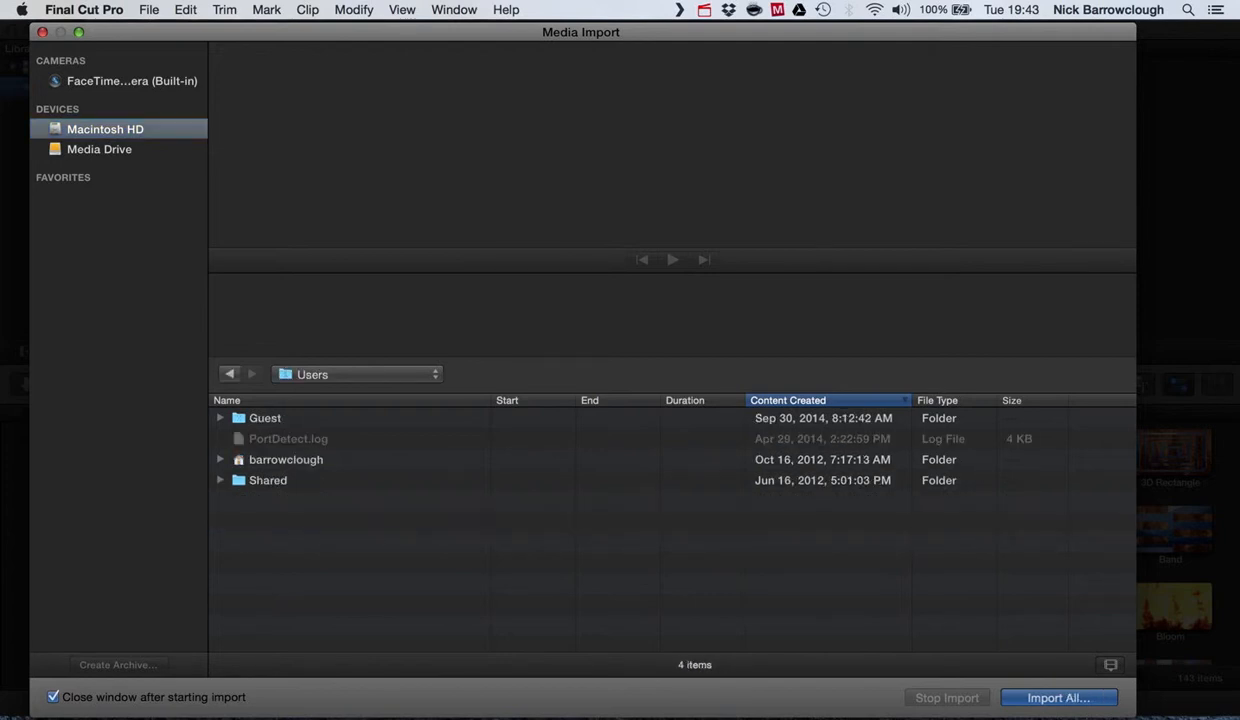
pyautogui.doubleClick(286, 460)
pyautogui.scroll(-5, 655, 520)
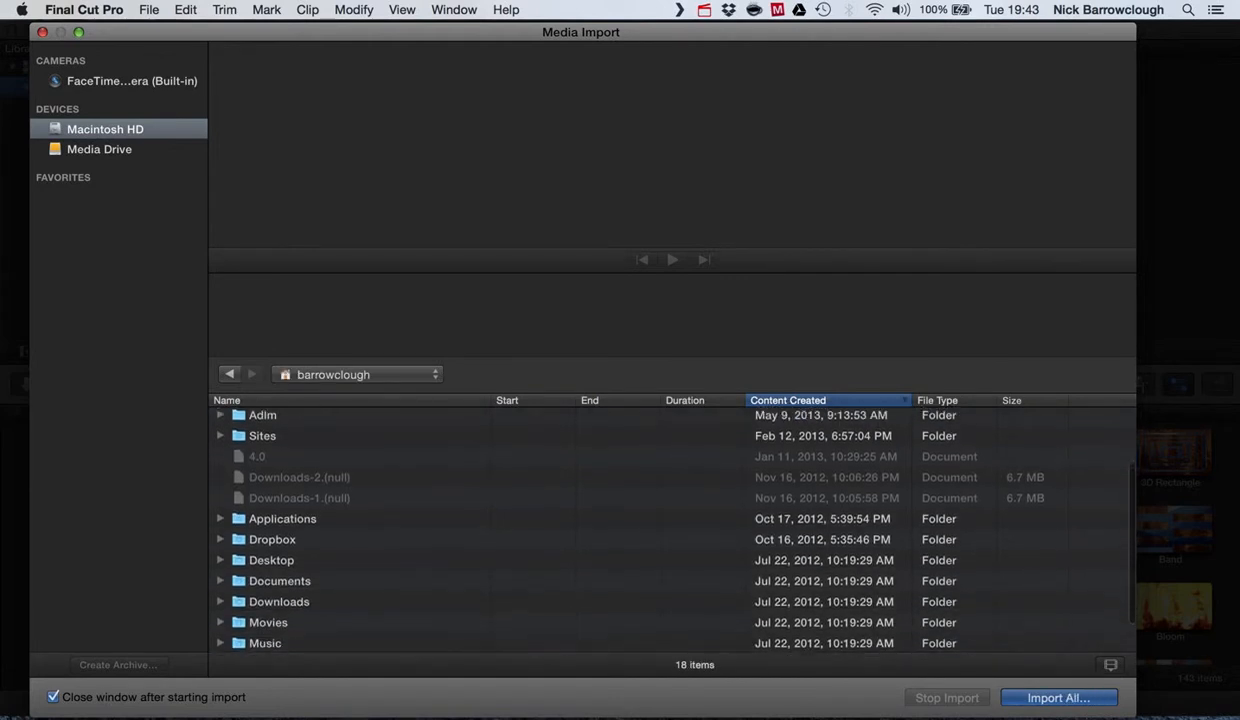
pyautogui.doubleClick(271, 552)
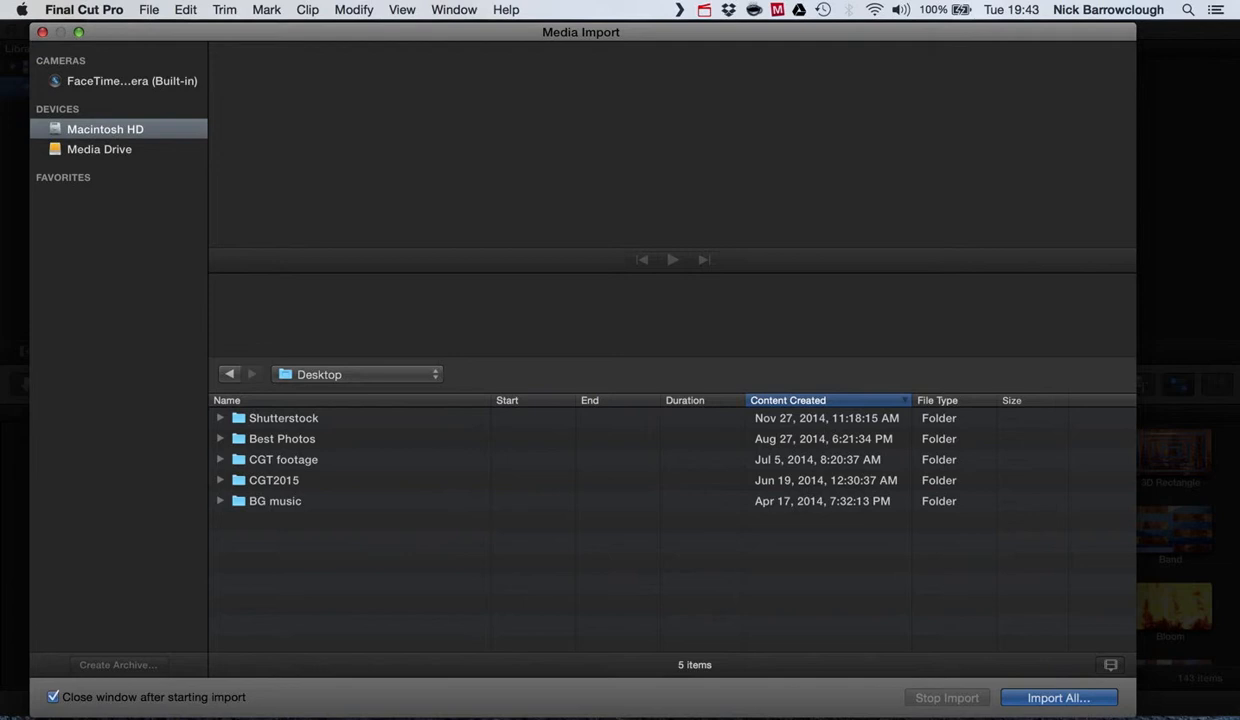
pyautogui.doubleClick(283, 460)
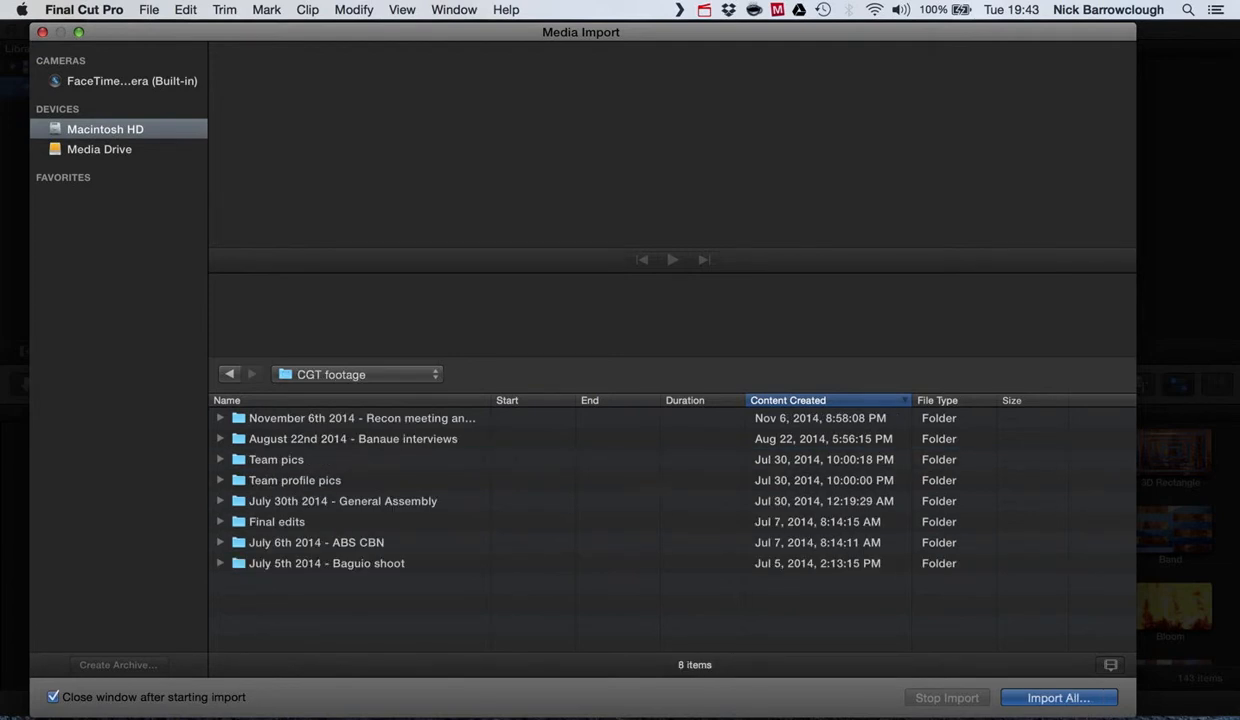
pyautogui.doubleClick(326, 563)
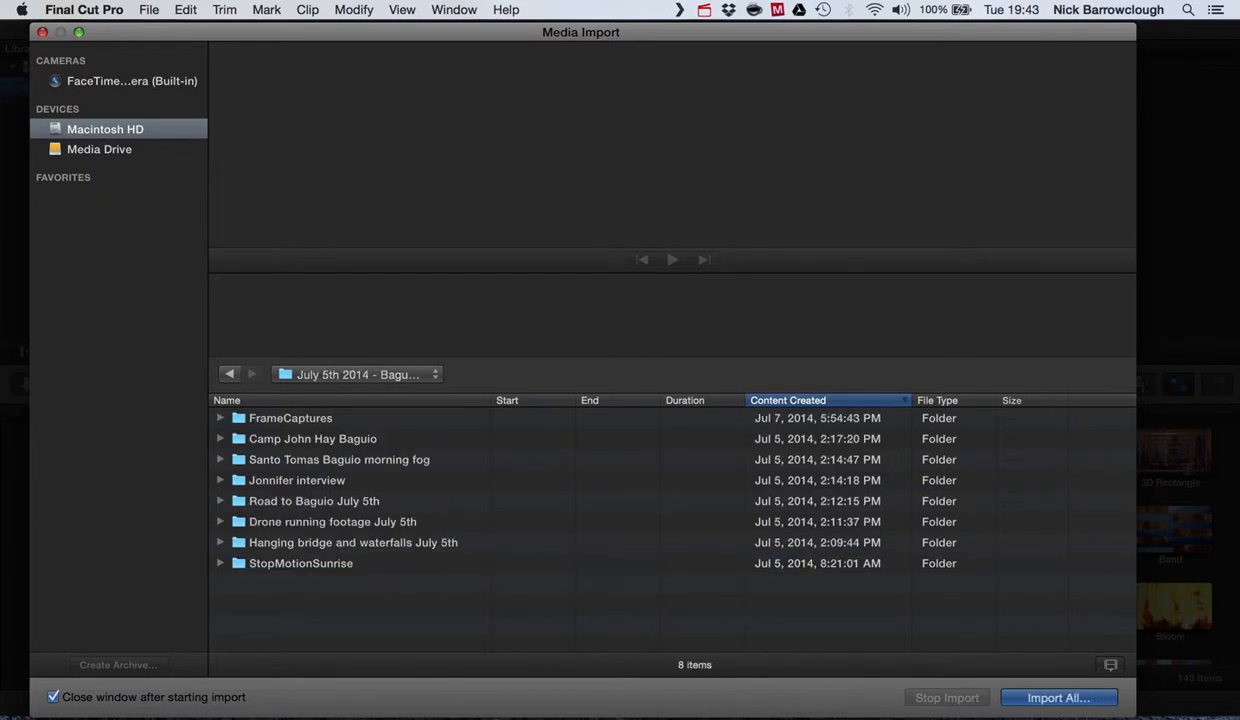
pyautogui.doubleClick(312, 439)
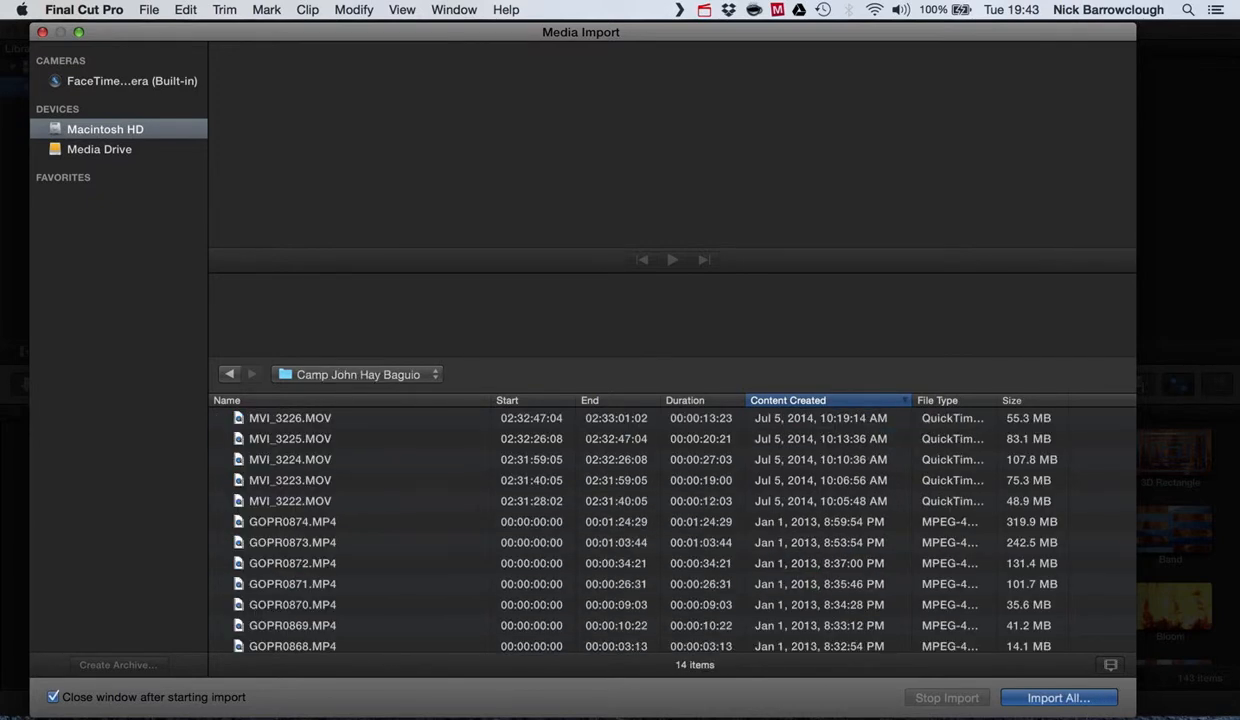
# Step: Preview individual clips in the Camp John Hay Baguio folder, including MVI_3225, MVI_3223, GOPR0874, MVI_3224 and MVI_3226
pyautogui.click(300, 439)
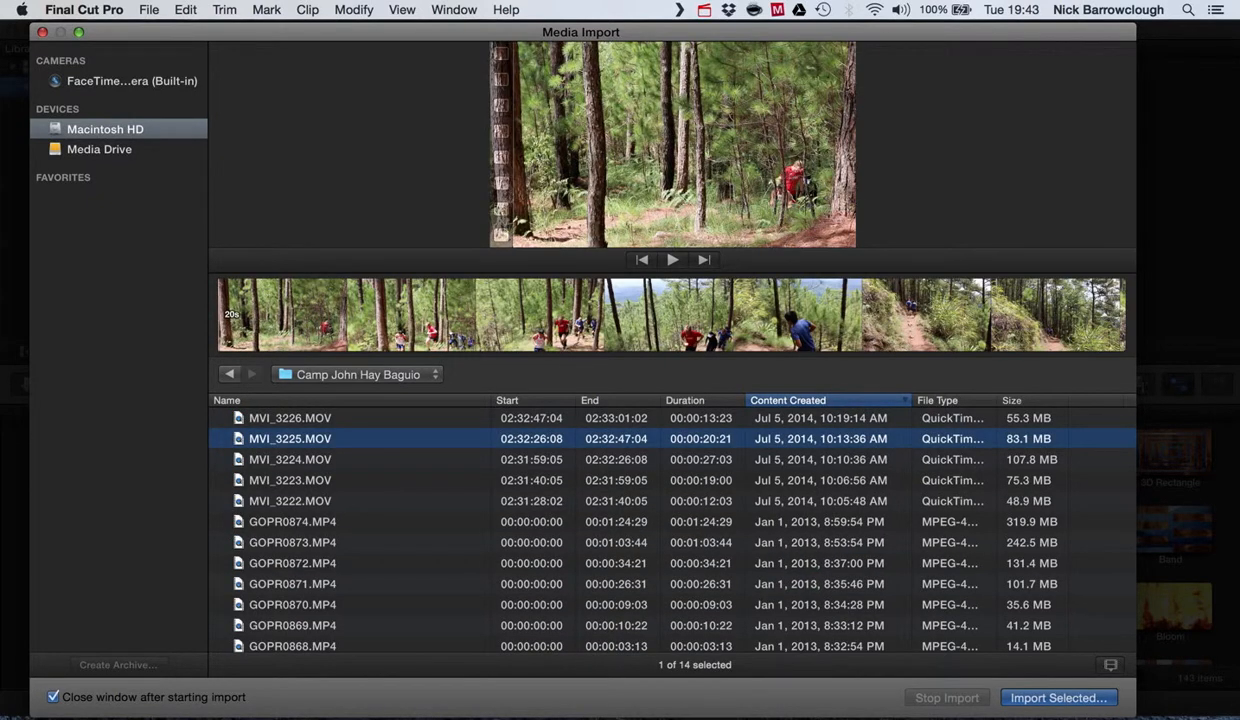
pyautogui.click(315, 322)
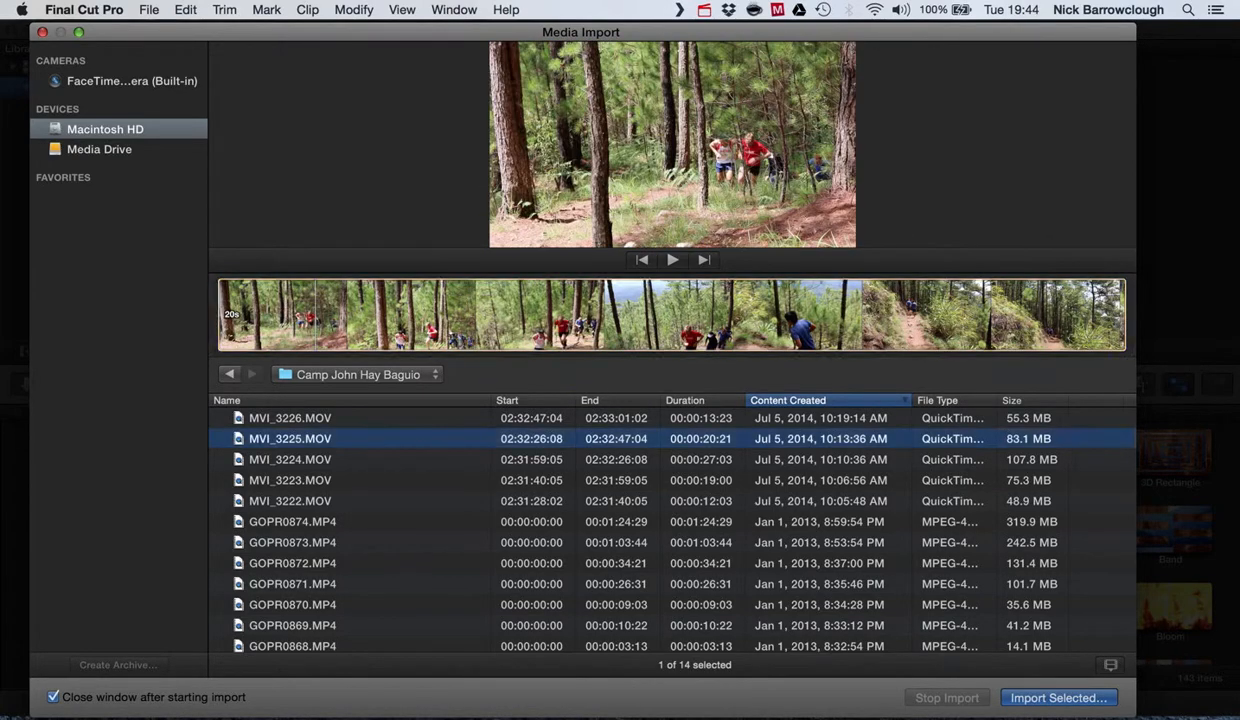
pyautogui.press('Down')
pyautogui.press('Down')
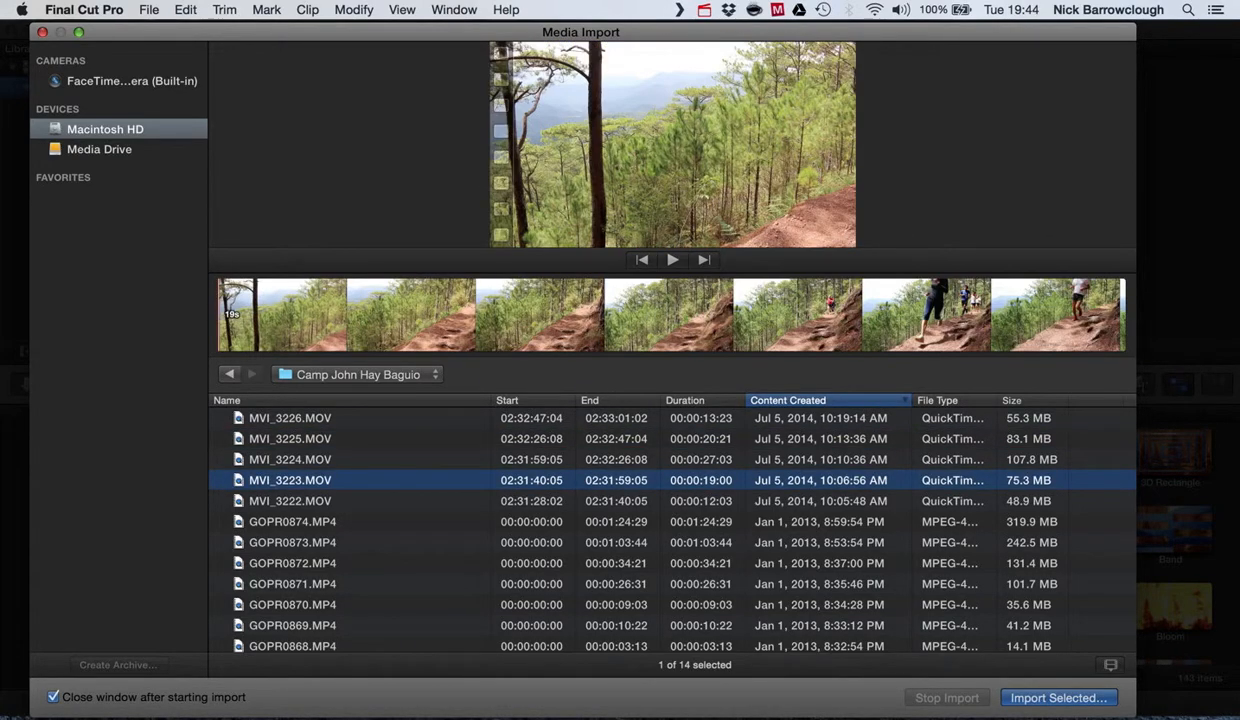
pyautogui.press('Down')
pyautogui.press('Down')
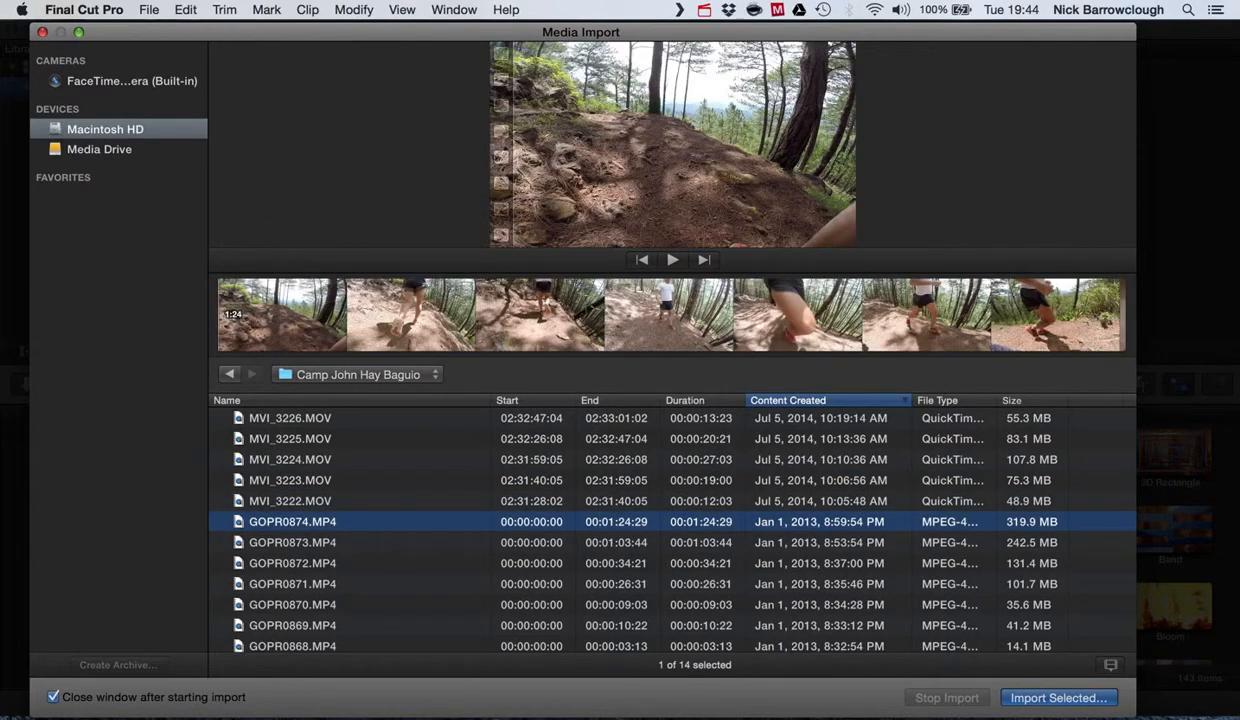
pyautogui.click(288, 315)
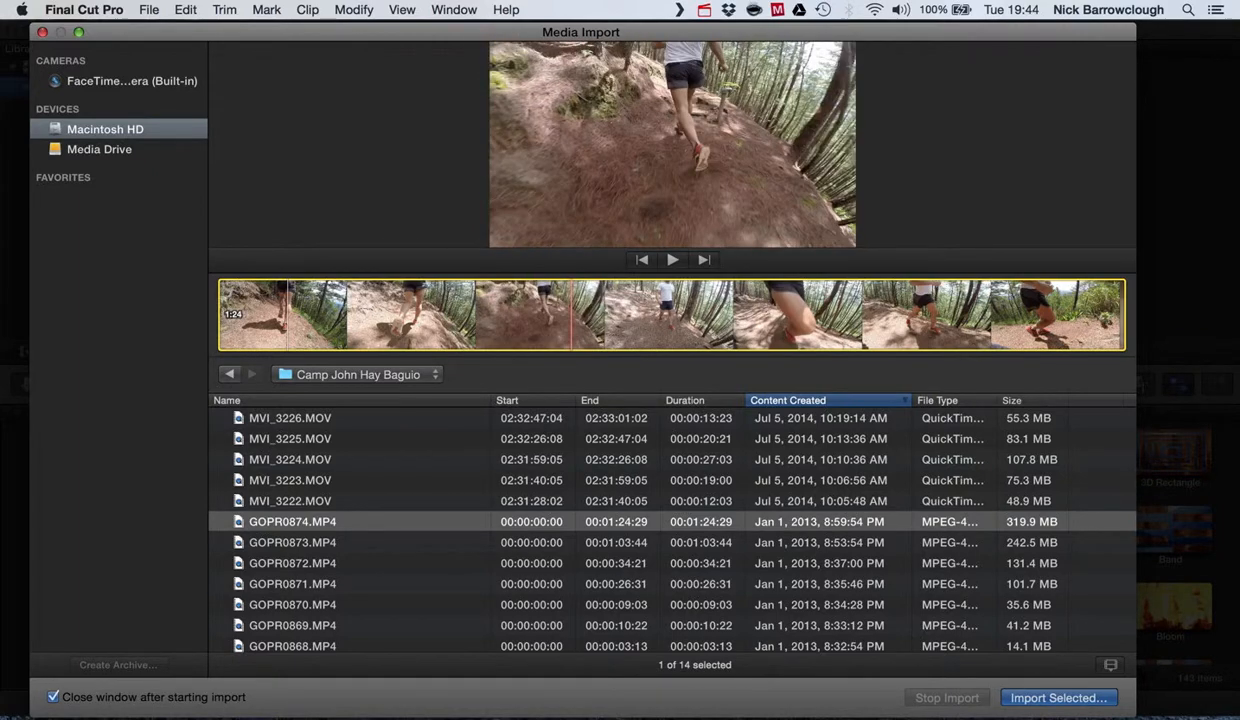
pyautogui.click(480, 460)
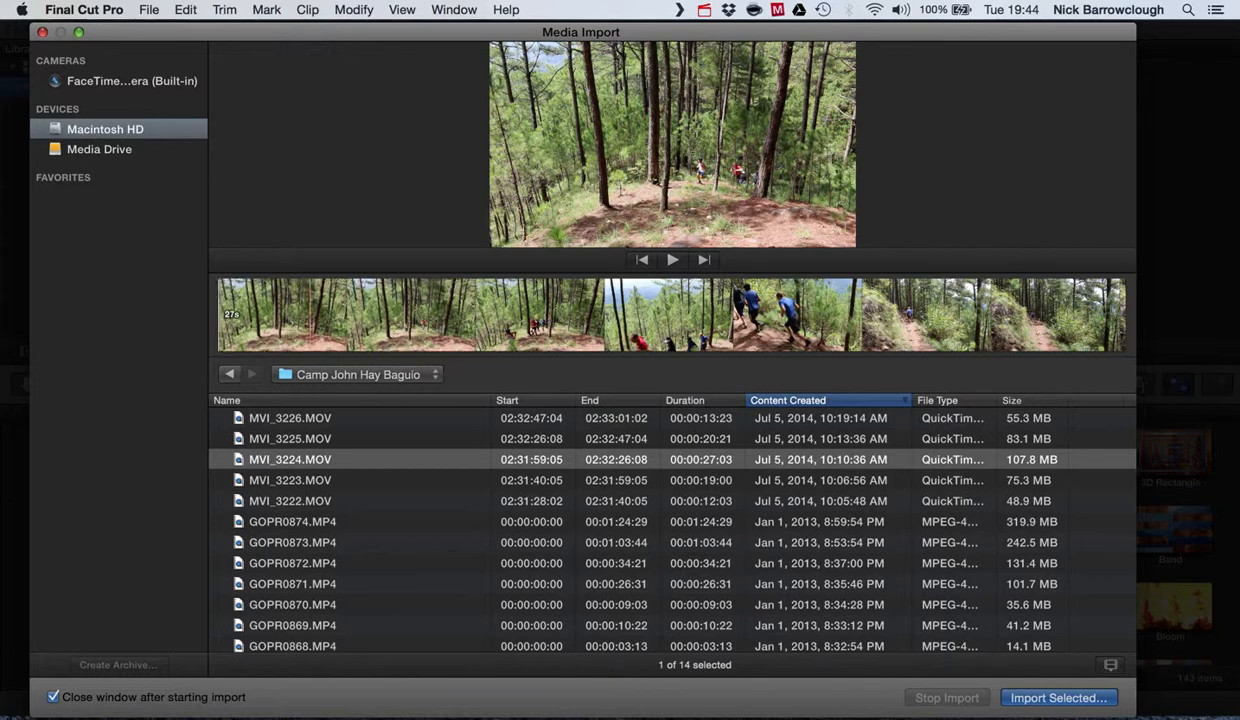
pyautogui.click(290, 418)
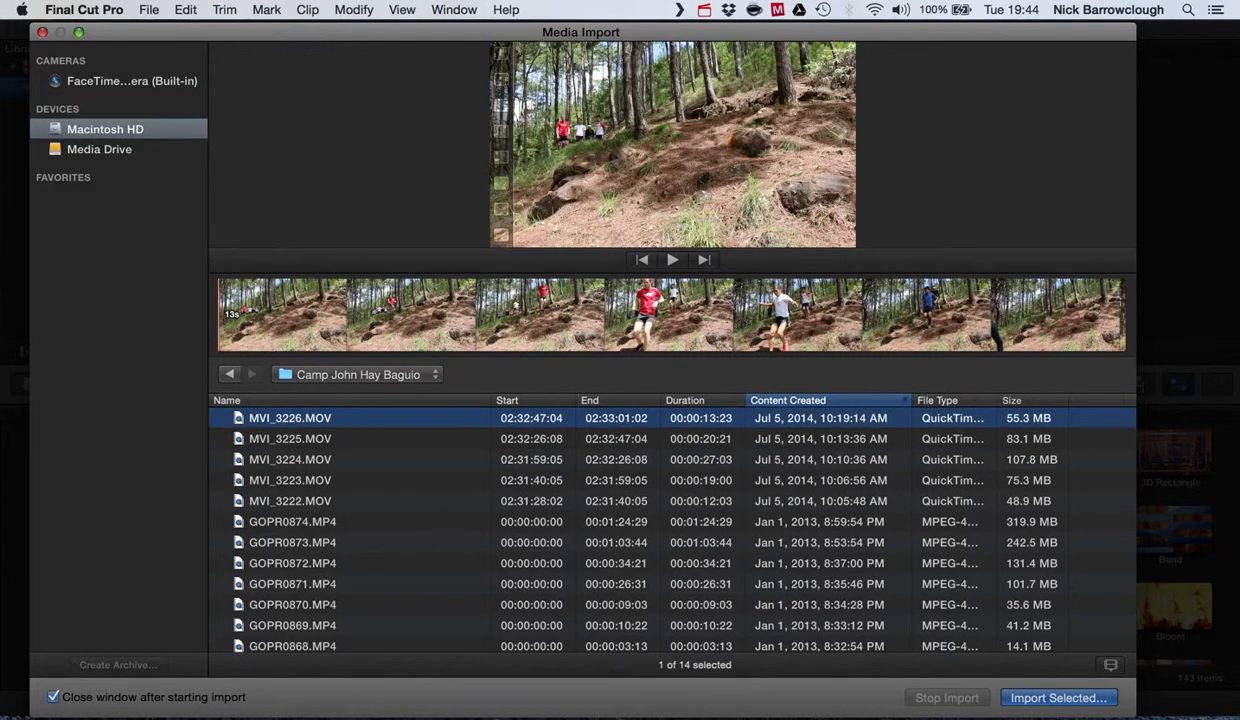
# Step: Select the four clips MVI_3224, MVI_3222, GOPR0872 and GOPR0873 for import
pyautogui.click(290, 460)
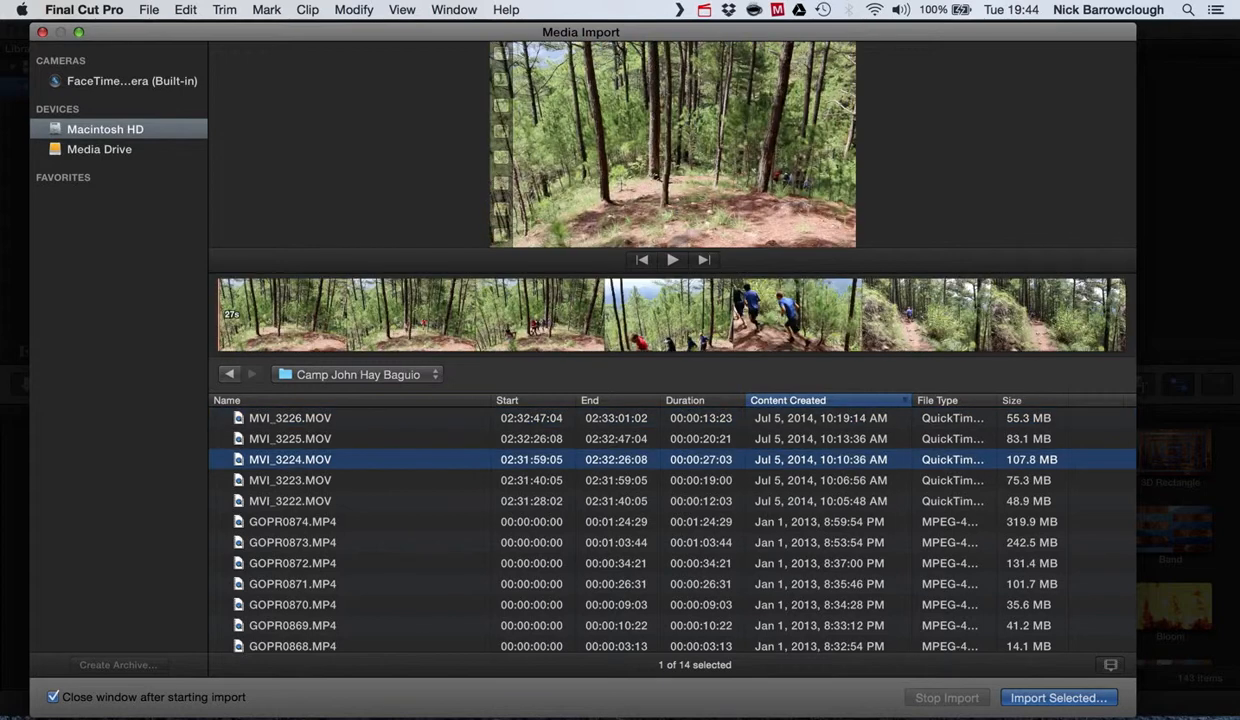
pyautogui.click(534, 315)
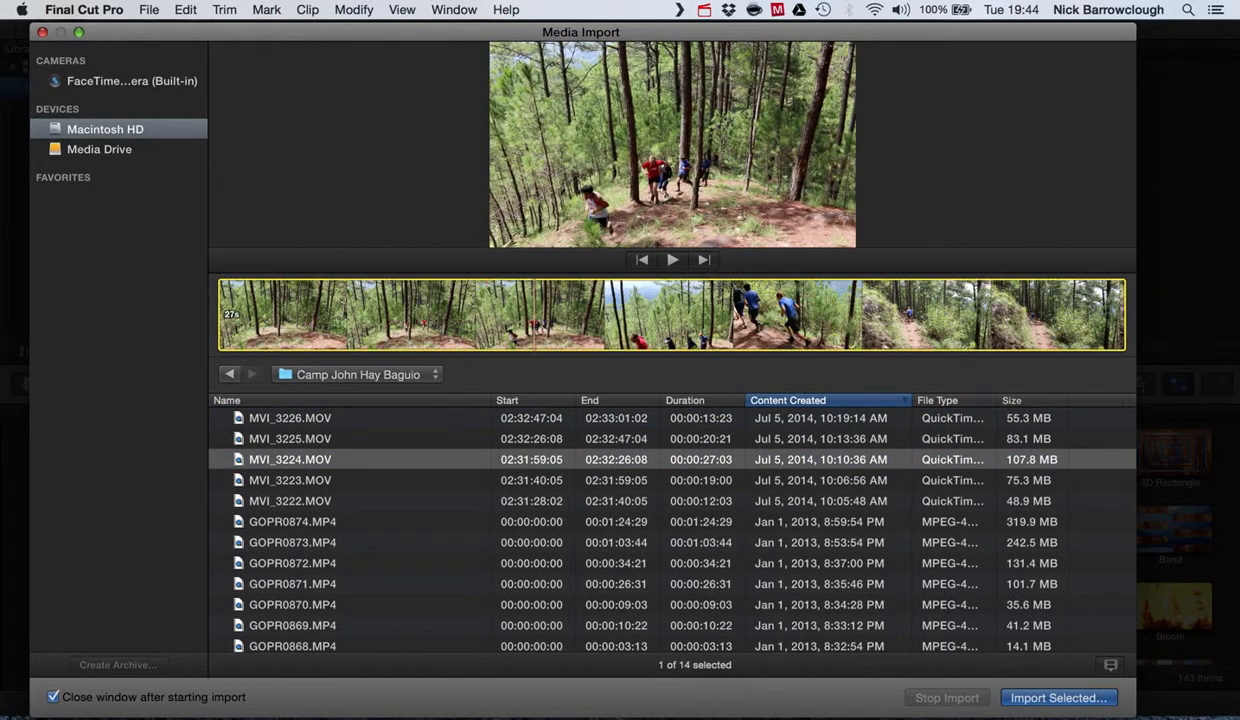
pyautogui.keyDown('super'); pyautogui.click(290, 501); pyautogui.keyUp('super')
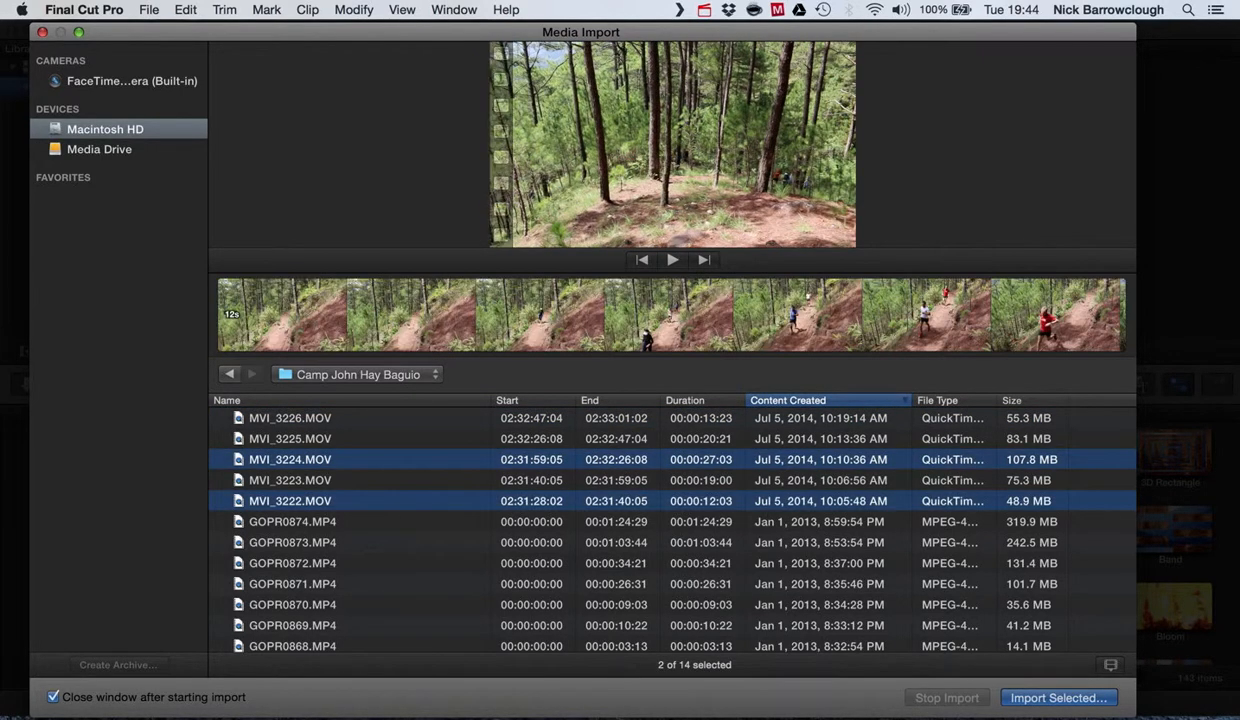
pyautogui.keyDown('super'); pyautogui.click(292, 563); pyautogui.keyUp('super')
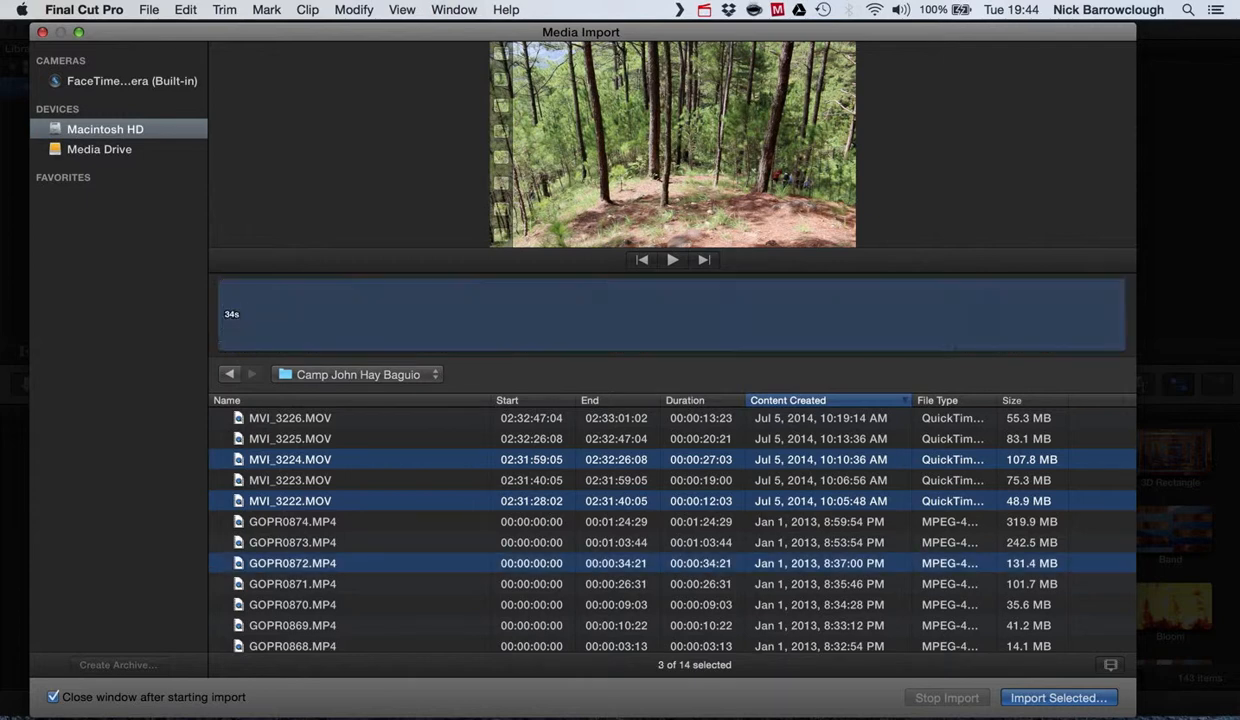
pyautogui.keyDown('super'); pyautogui.click(292, 543); pyautogui.keyUp('super')
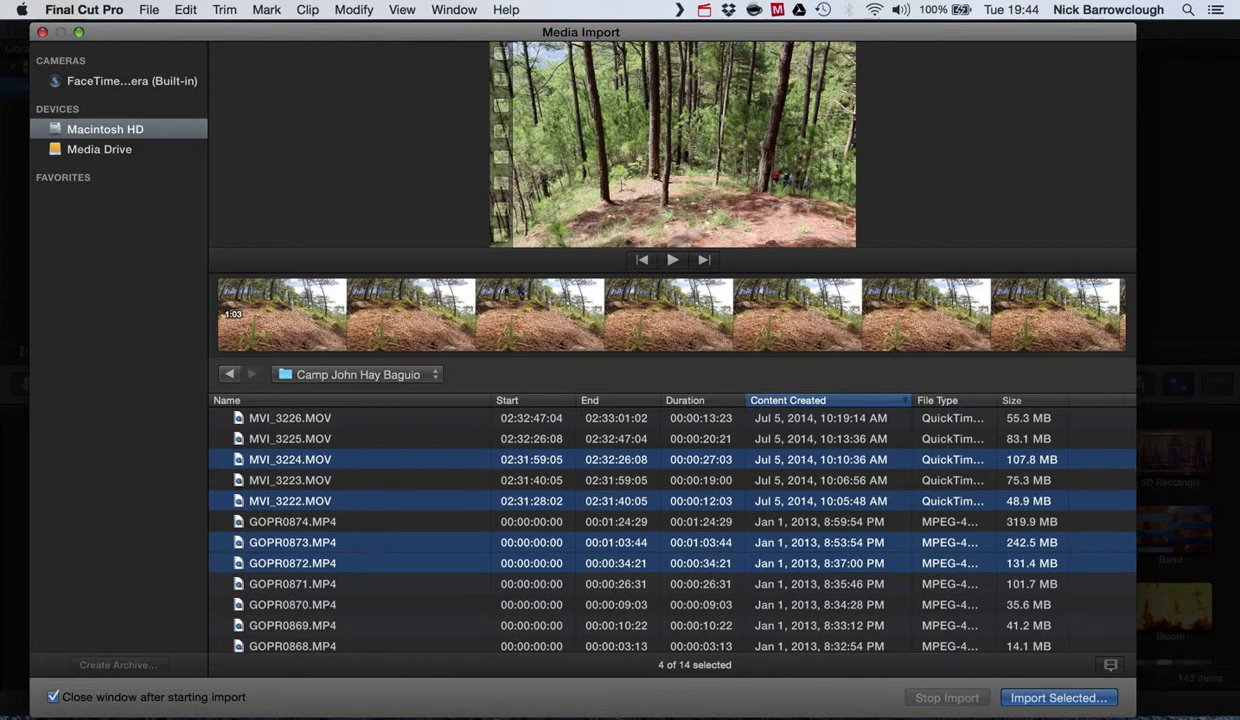
# Step: Bring up the import options for the selected clips and target the existing Tutorial 1 event
pyautogui.press('Return')
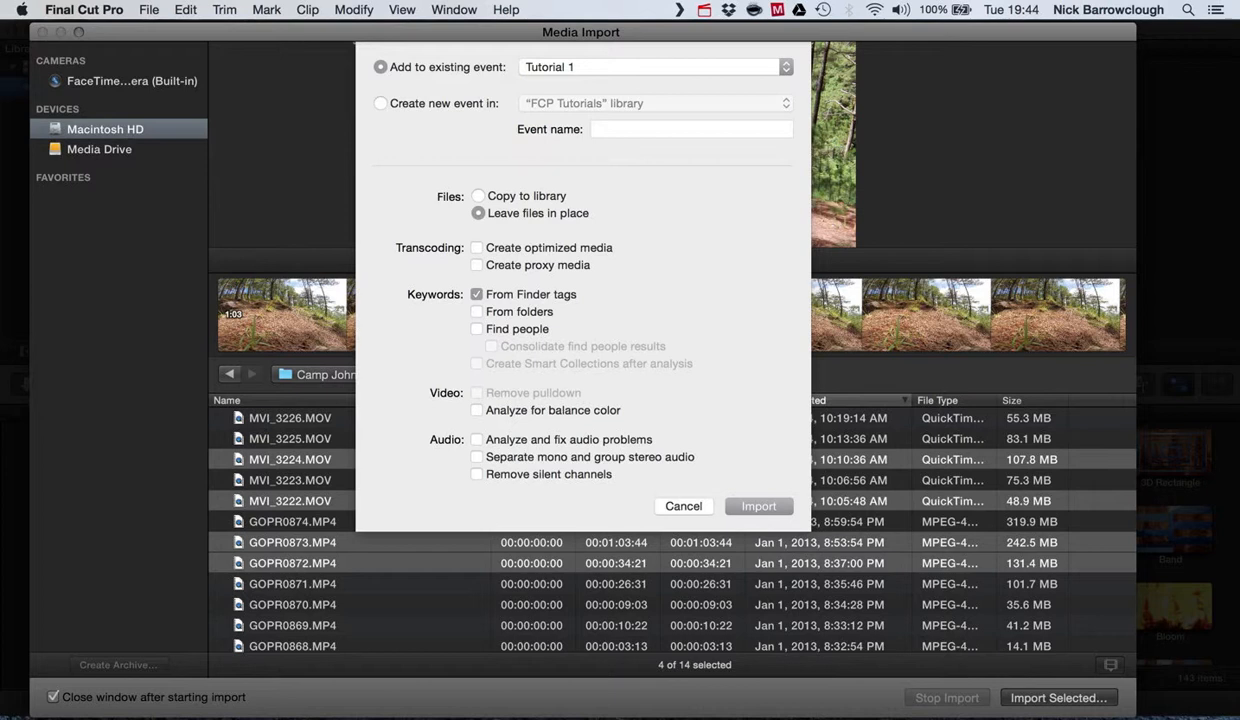
pyautogui.click(655, 67)
pyautogui.click(655, 67)
pyautogui.click(380, 103)
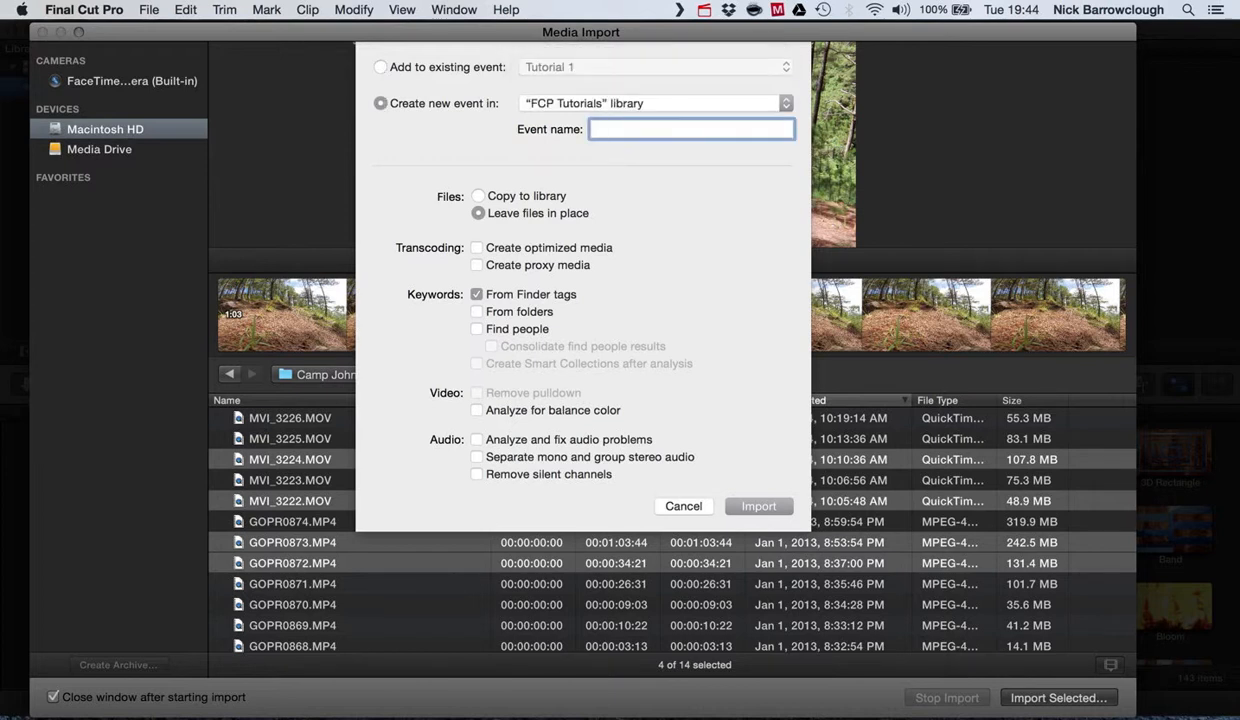
pyautogui.click(380, 67)
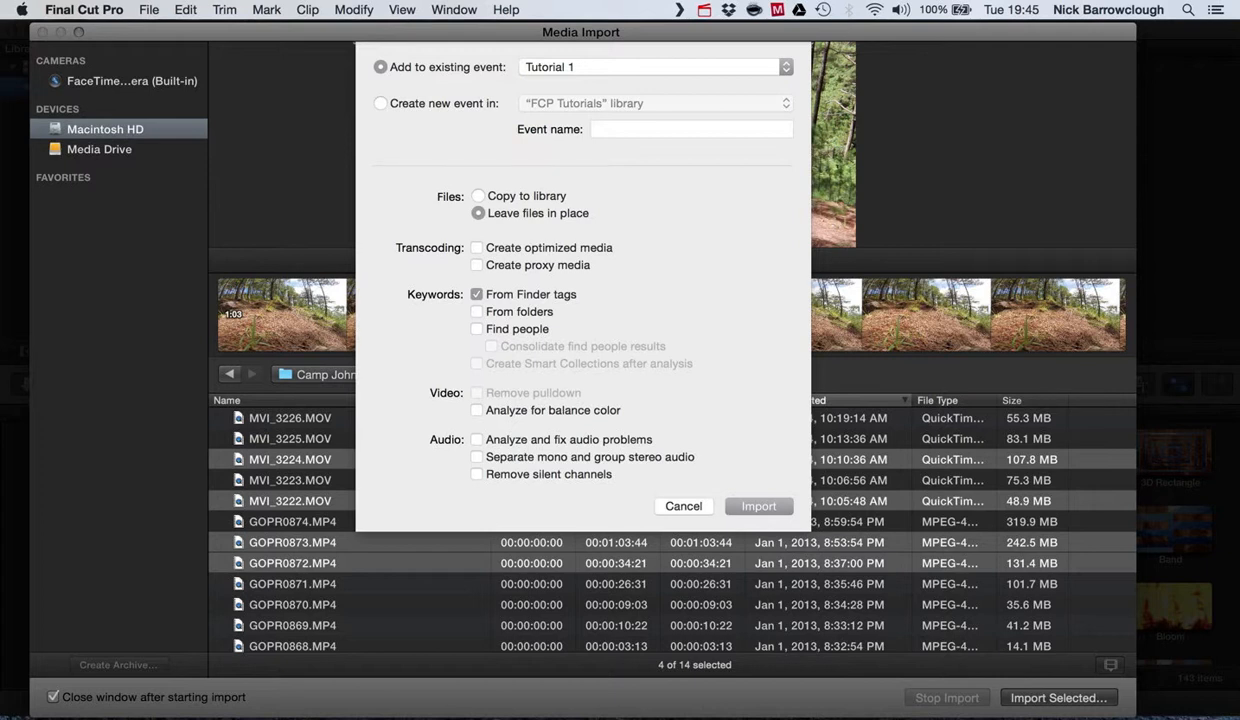
# Step: Try the Copy to library option for the files, and locate the original CGT footage folder on the desktop
pyautogui.click(478, 196)
pyautogui.click(478, 213)
pyautogui.click(478, 196)
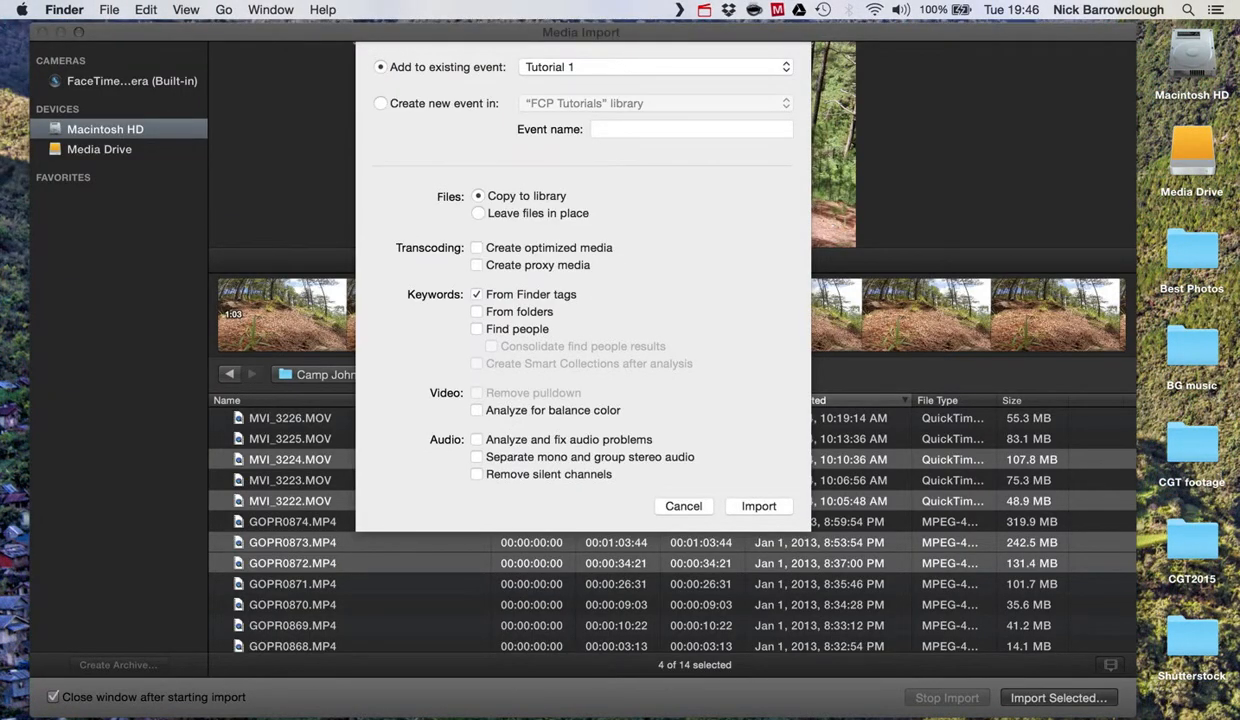
pyautogui.click(1192, 445)
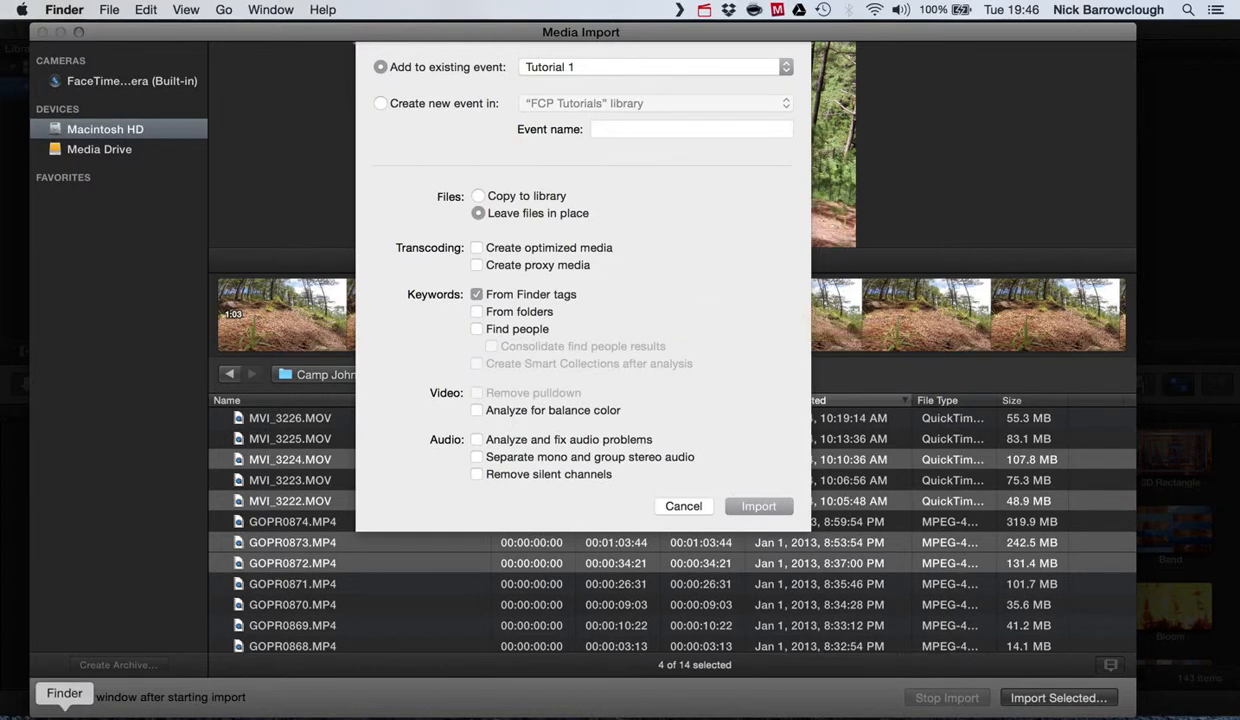
# Step: In Finder, view the tags that can be assigned to the Holy Week In Pampanga document, and close the window
pyautogui.click(64, 714)
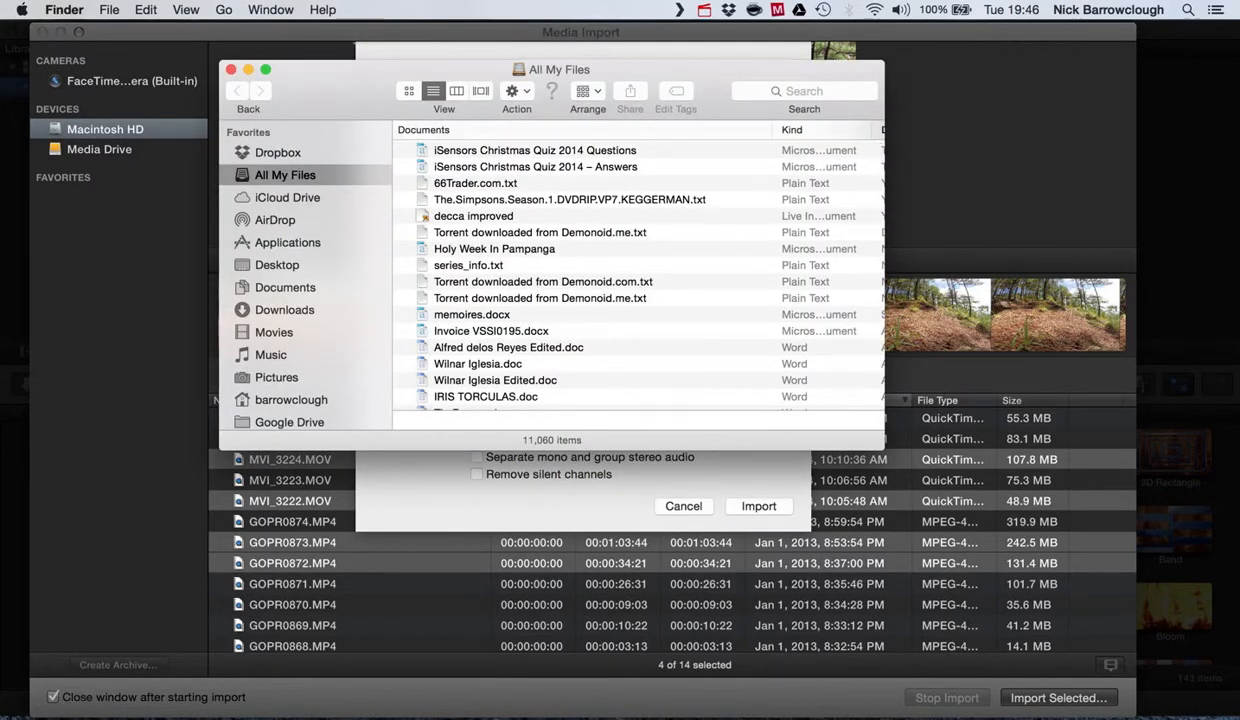
pyautogui.moveTo(884, 449); pyautogui.dragTo(1077, 549)
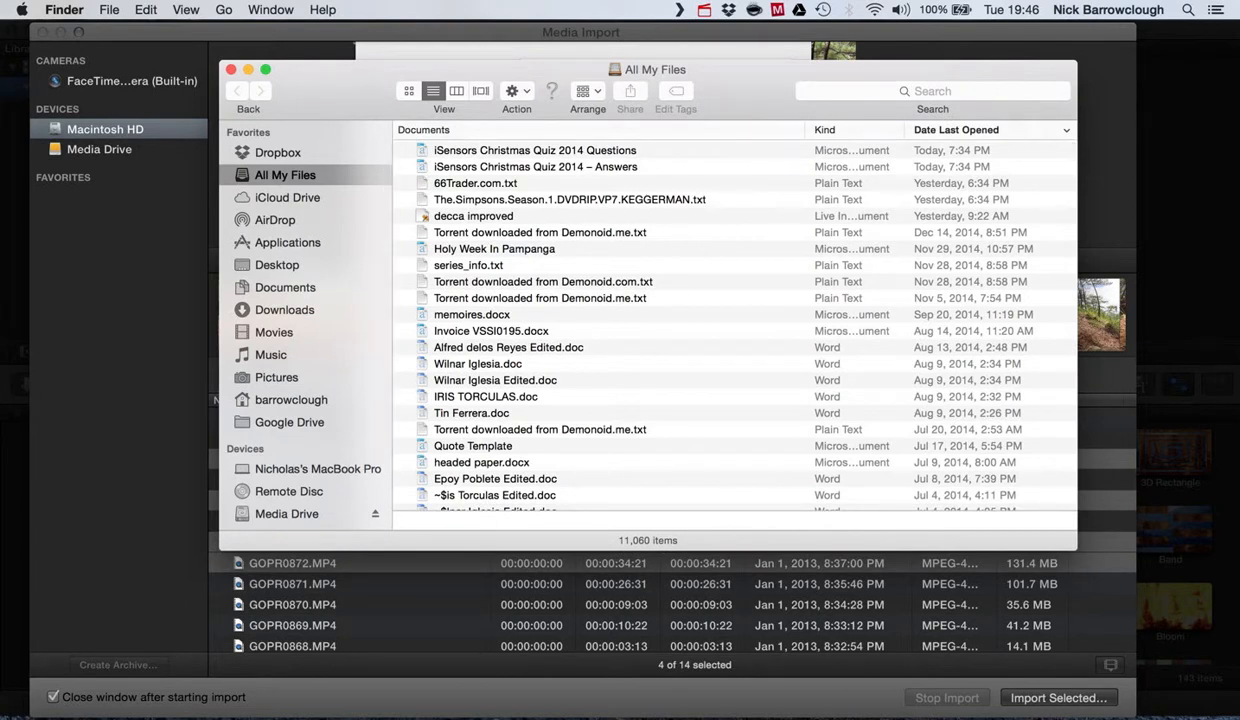
pyautogui.click(530, 249)
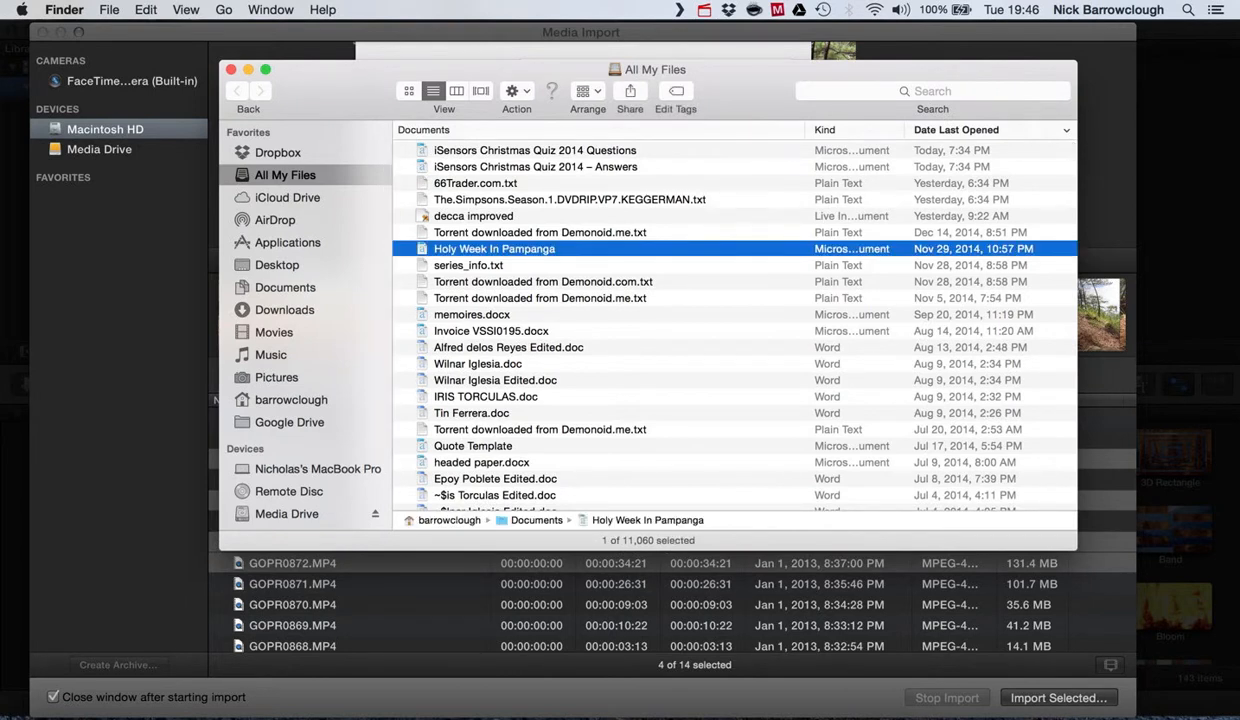
pyautogui.click(676, 91)
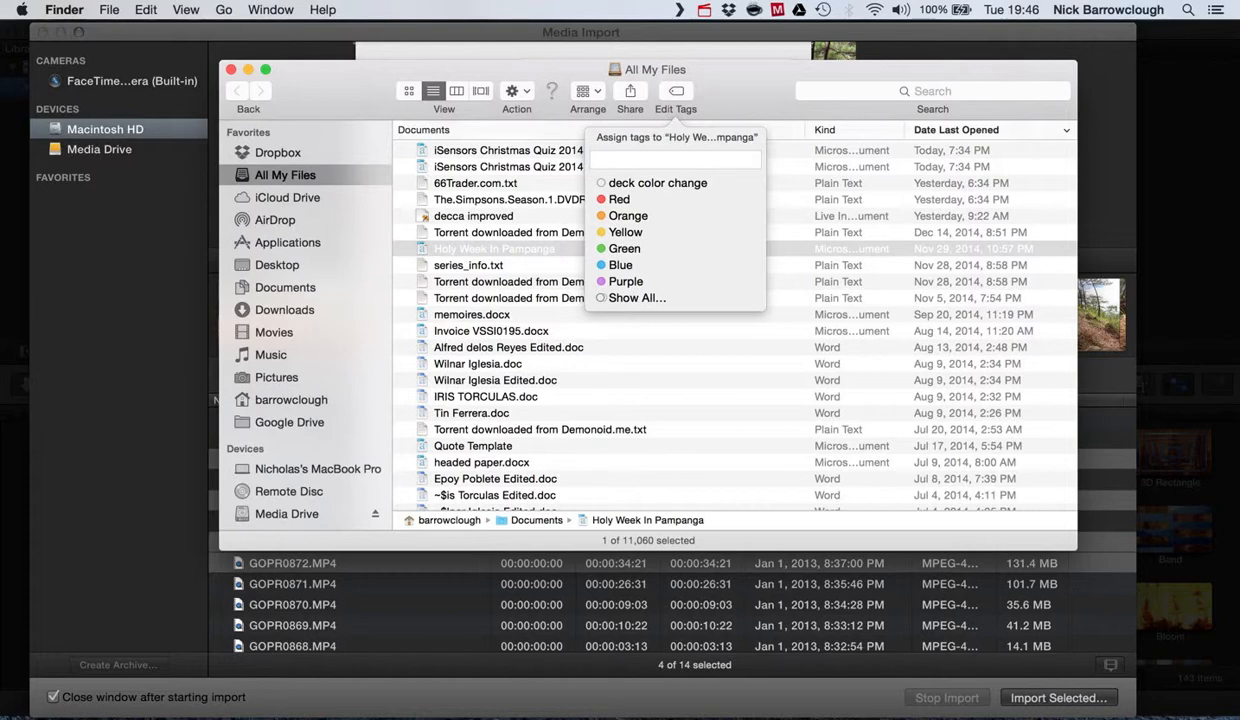
pyautogui.press('Escape')
pyautogui.press('cmd+w')
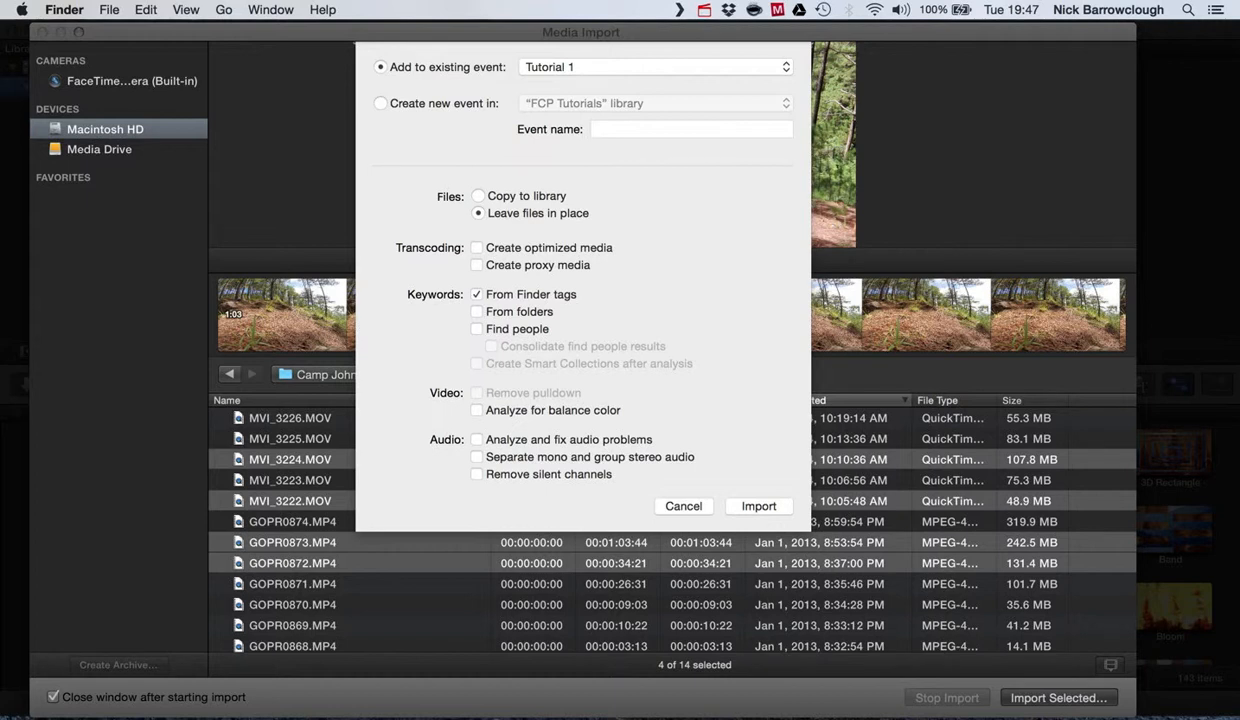
# Step: Import the selected clips into Tutorial 1 with the files left in place and color balance analysis off
pyautogui.click(477, 410)
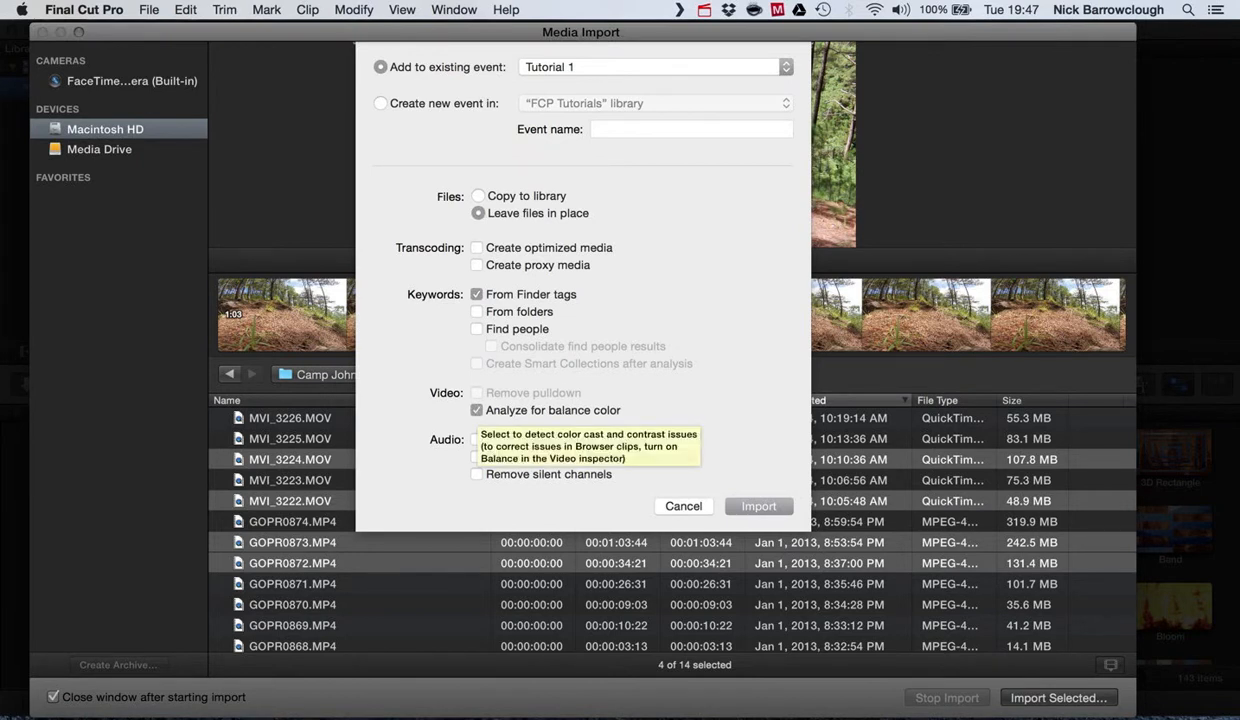
pyautogui.click(477, 410)
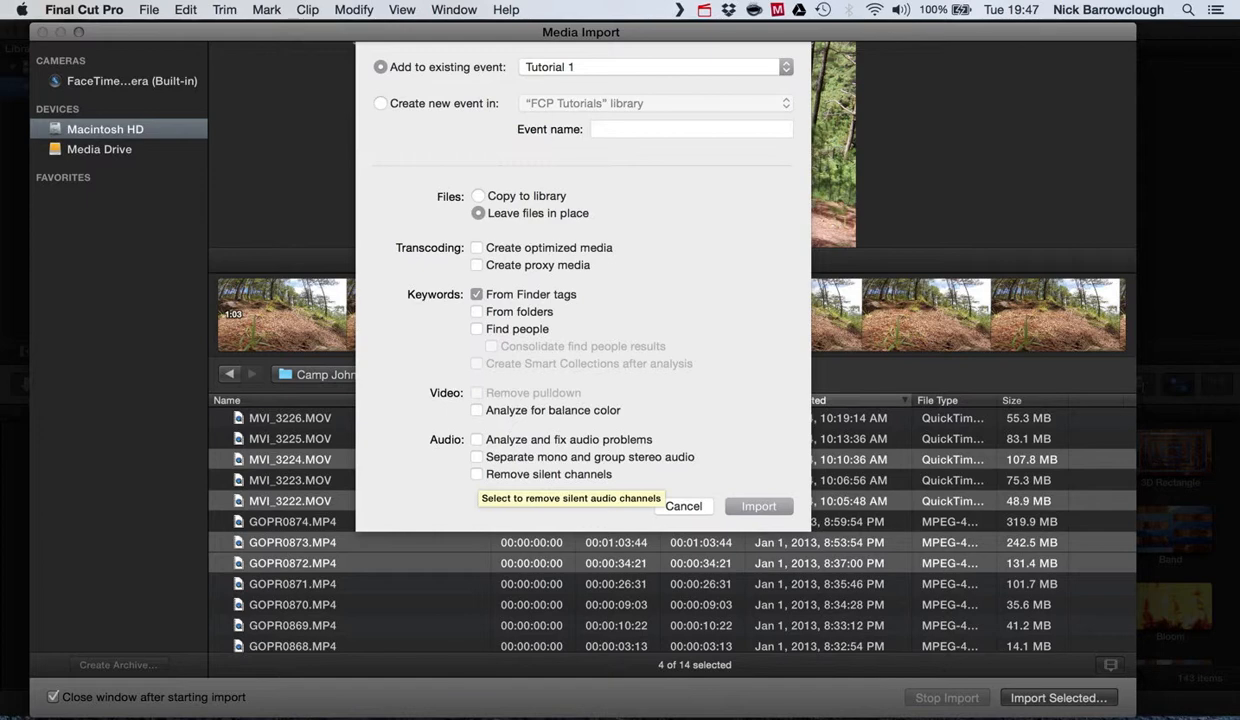
pyautogui.click(759, 506)
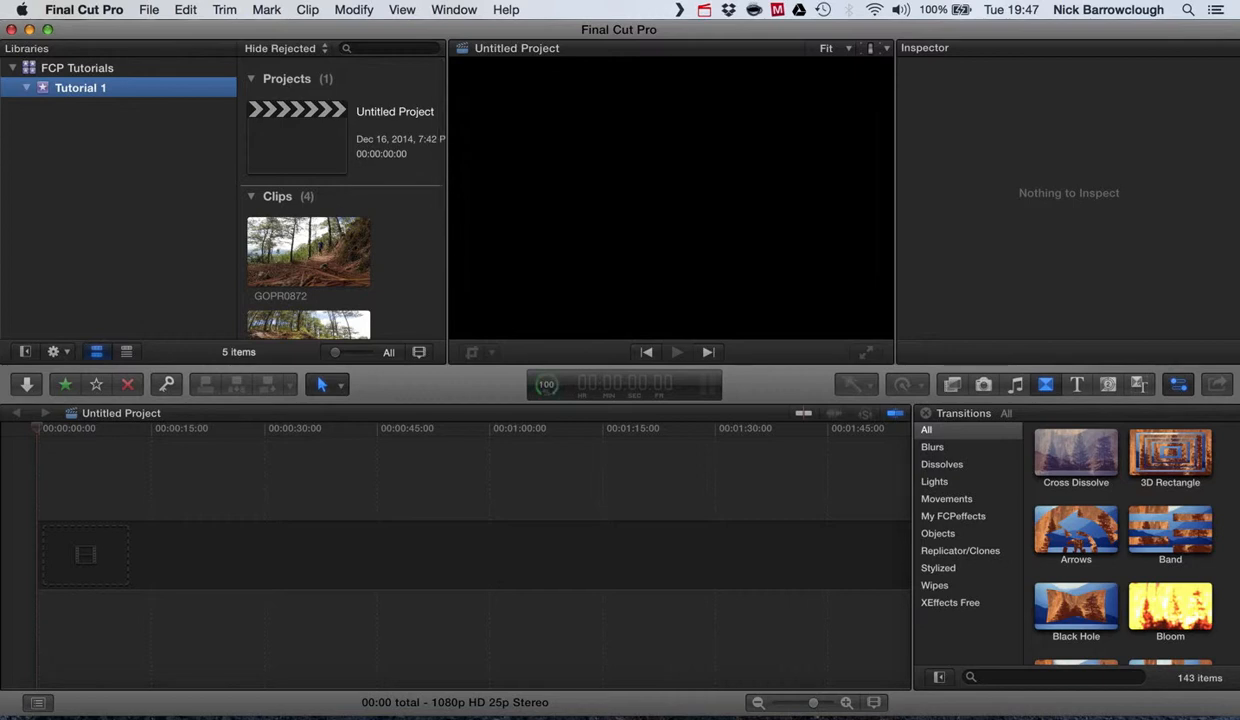
# Step: Look through the imported clips in the Tutorial 1 event
pyautogui.click(80, 88)
pyautogui.press('Return')
pyautogui.scroll(-5, 340, 200)
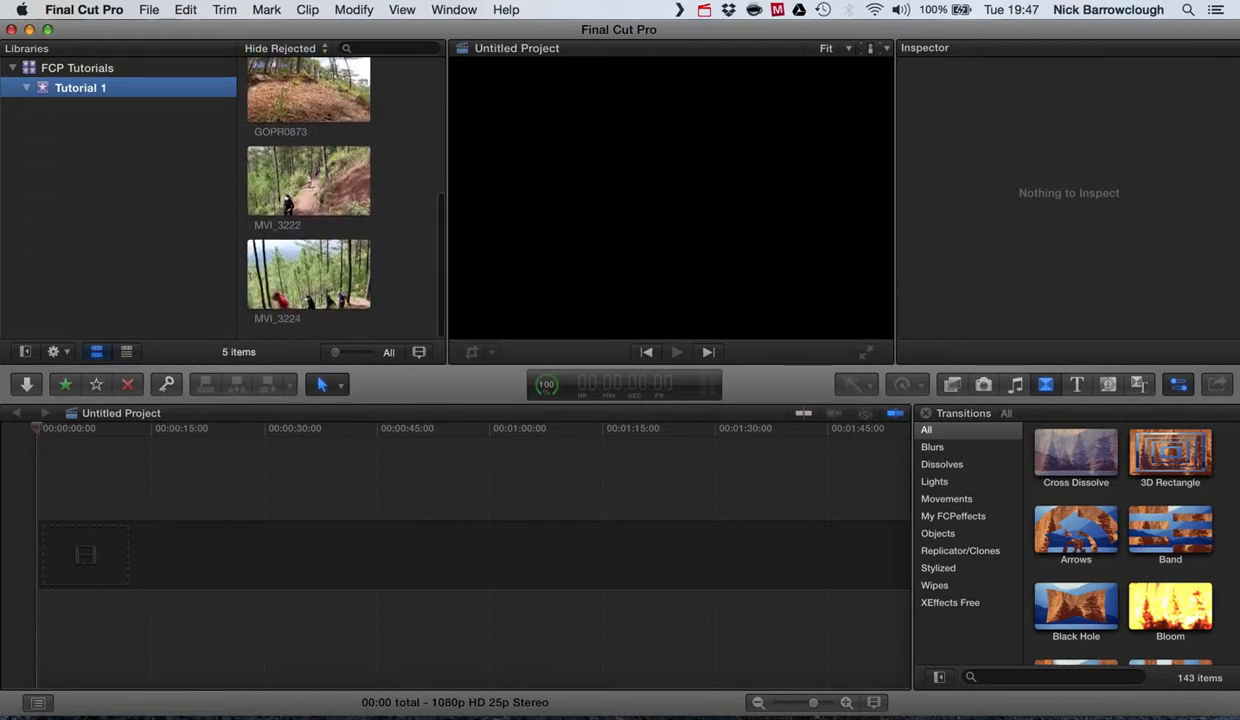
pyautogui.scroll(5, 340, 200)
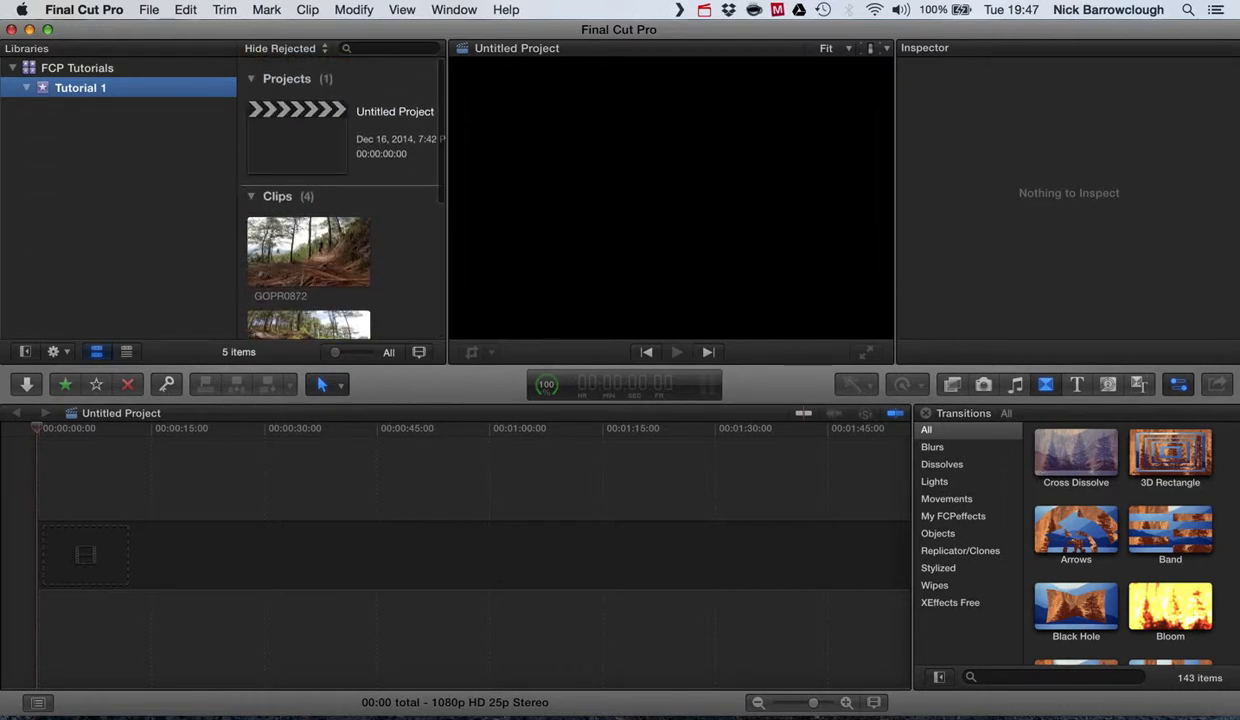
# Step: Open the untitled project in the Tutorial 1 event and rename it Seq1
pyautogui.doubleClick(300, 137)
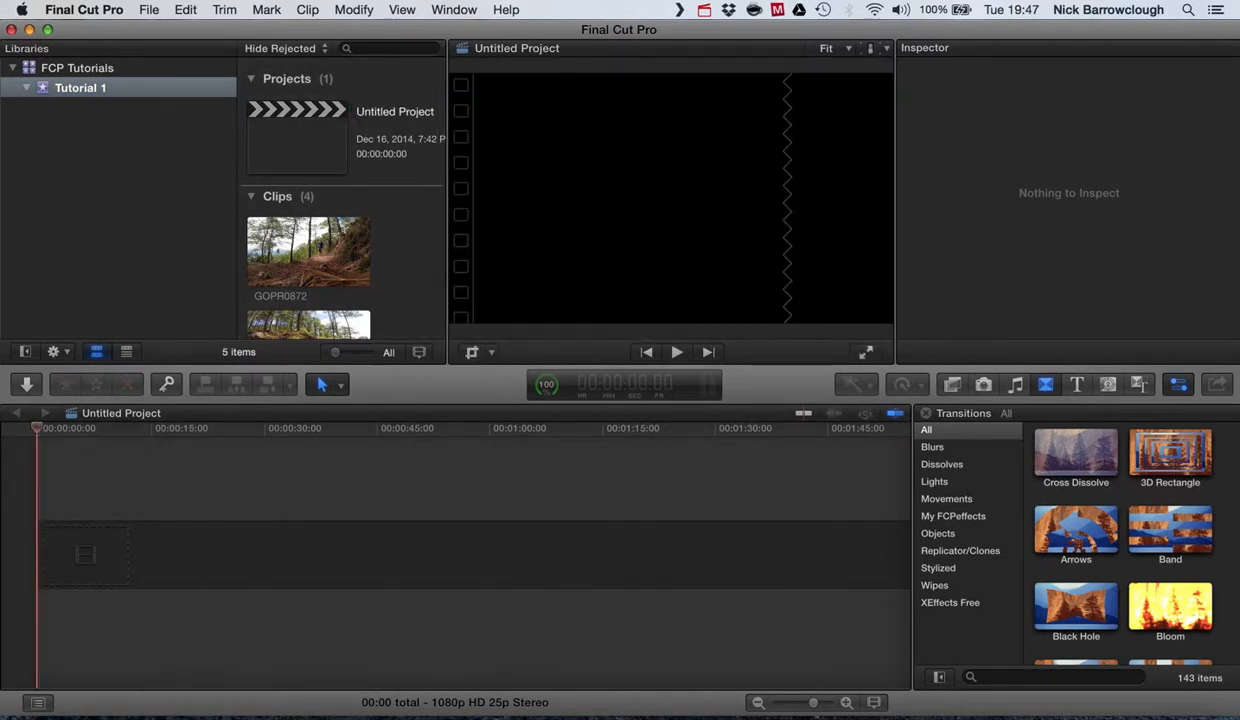
pyautogui.click(396, 112)
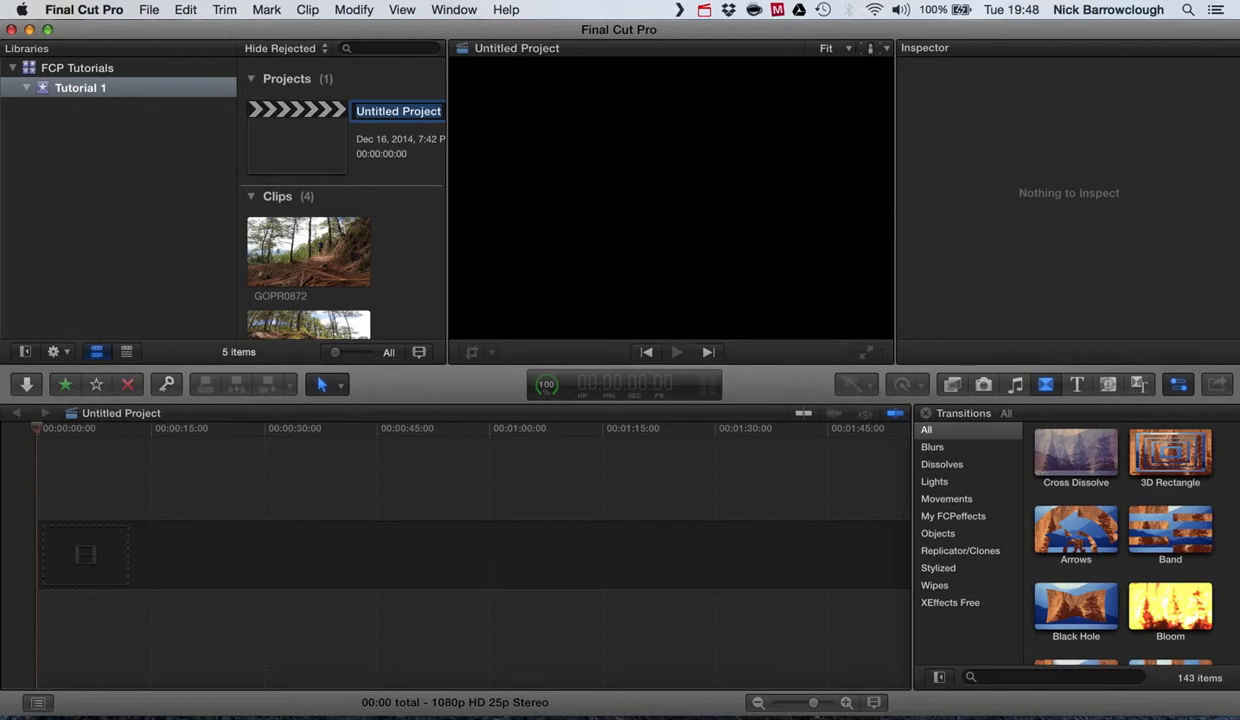
pyautogui.write('Proj')
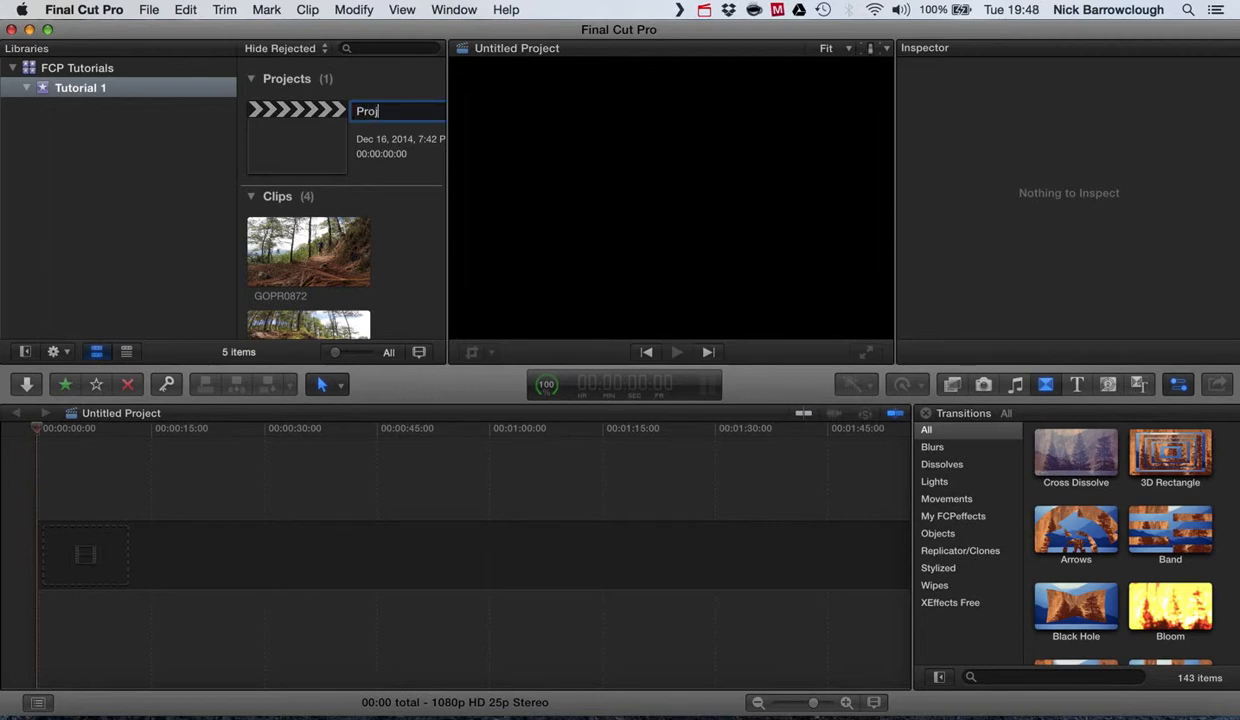
pyautogui.press('BackSpace')
pyautogui.press('BackSpace')
pyautogui.press('BackSpace')
pyautogui.press('BackSpace')
pyautogui.write('Chapter')
pyautogui.press('BackSpace')
pyautogui.press('BackSpace')
pyautogui.press('BackSpace')
pyautogui.press('BackSpace')
pyautogui.press('BackSpace')
pyautogui.press('BackSpace')
pyautogui.press('BackSpace')
pyautogui.write('Sequ')
pyautogui.write('e')
pyautogui.press('BackSpace')
pyautogui.press('BackSpace')
pyautogui.write('1')
pyautogui.press('Return')
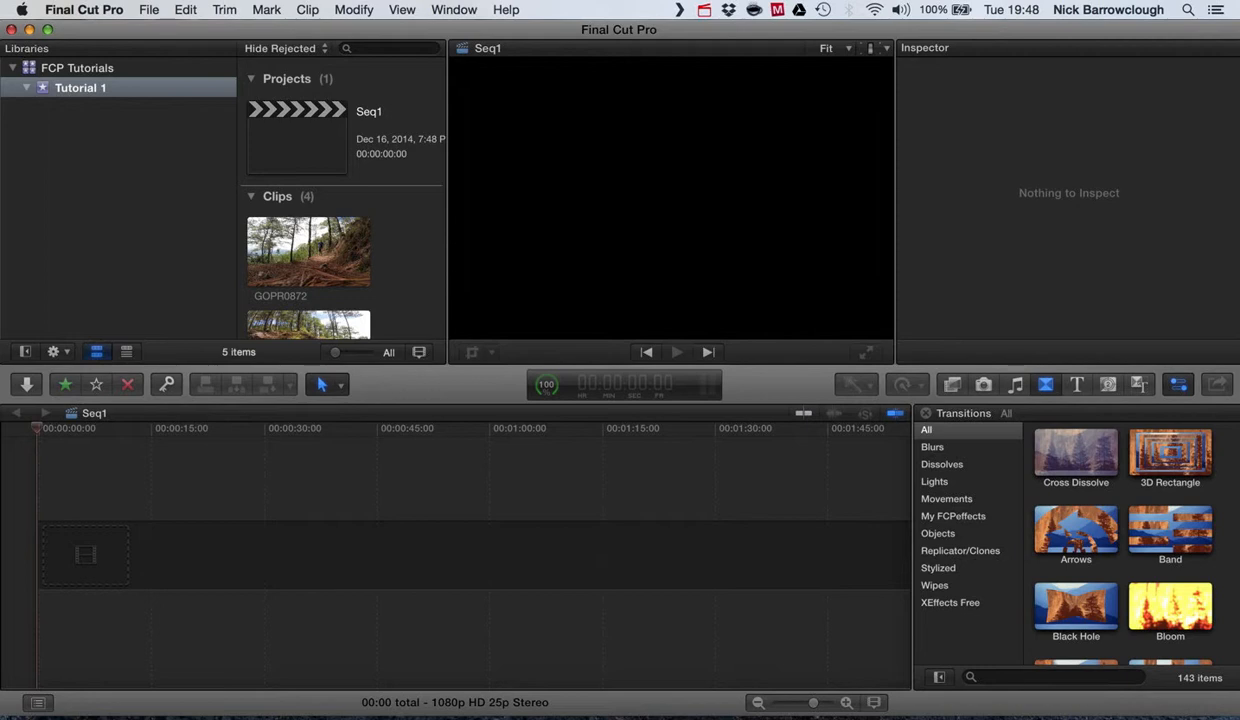
# Step: Append the whole GOPR0872 clip from the Tutorial 1 event to the empty Seq1 timeline
pyautogui.moveTo(37, 428)
pyautogui.mouseDown()
pyautogui.moveTo(632, 428)
pyautogui.moveTo(37, 428)
pyautogui.mouseUp()
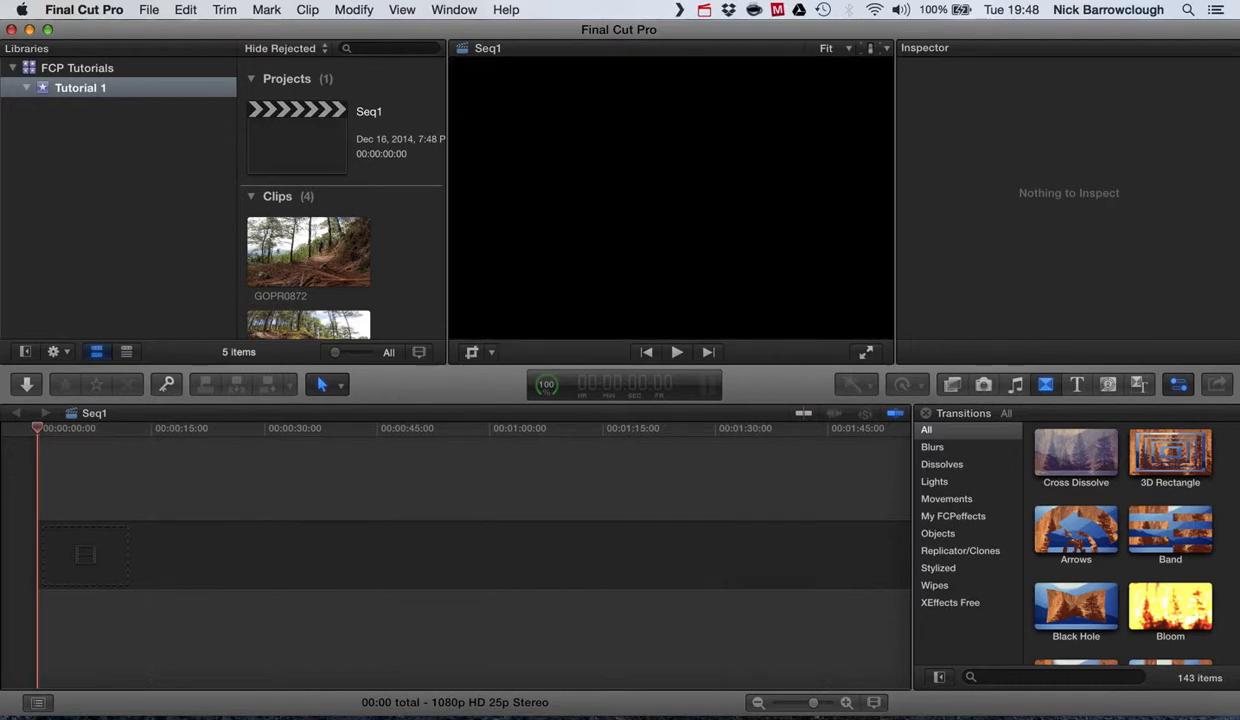
pyautogui.click(307, 252)
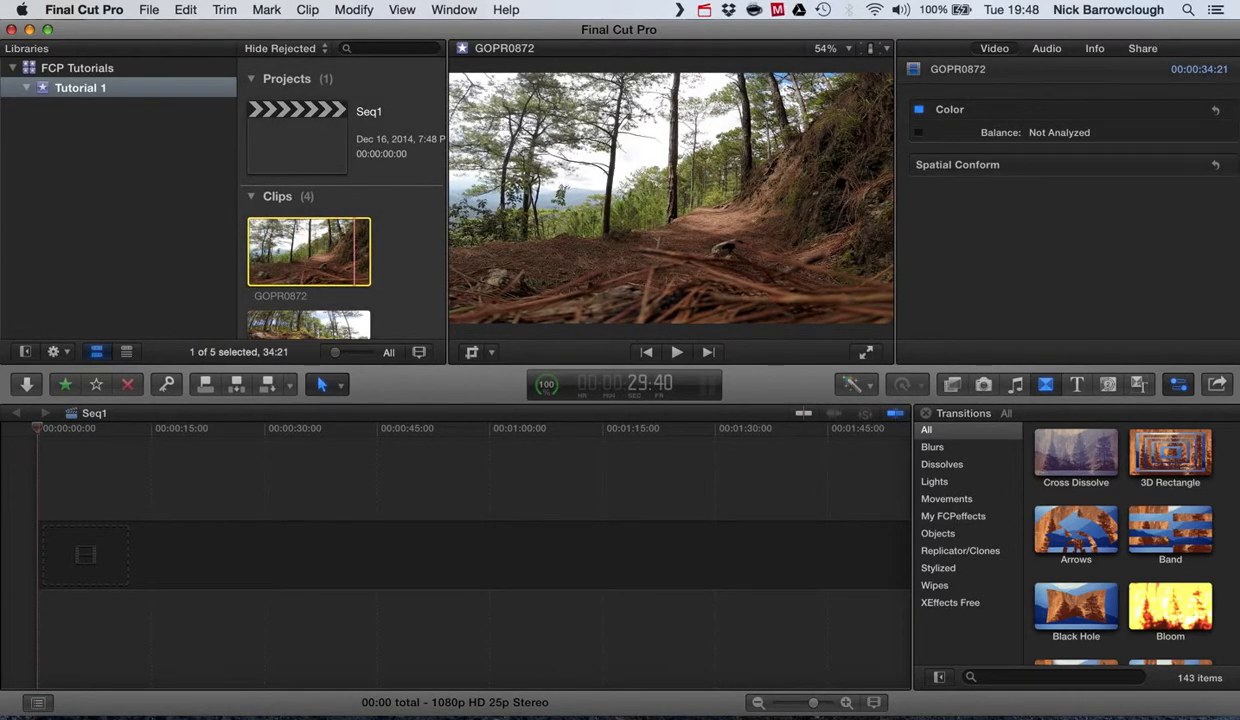
pyautogui.click(400, 254)
pyautogui.click(364, 254)
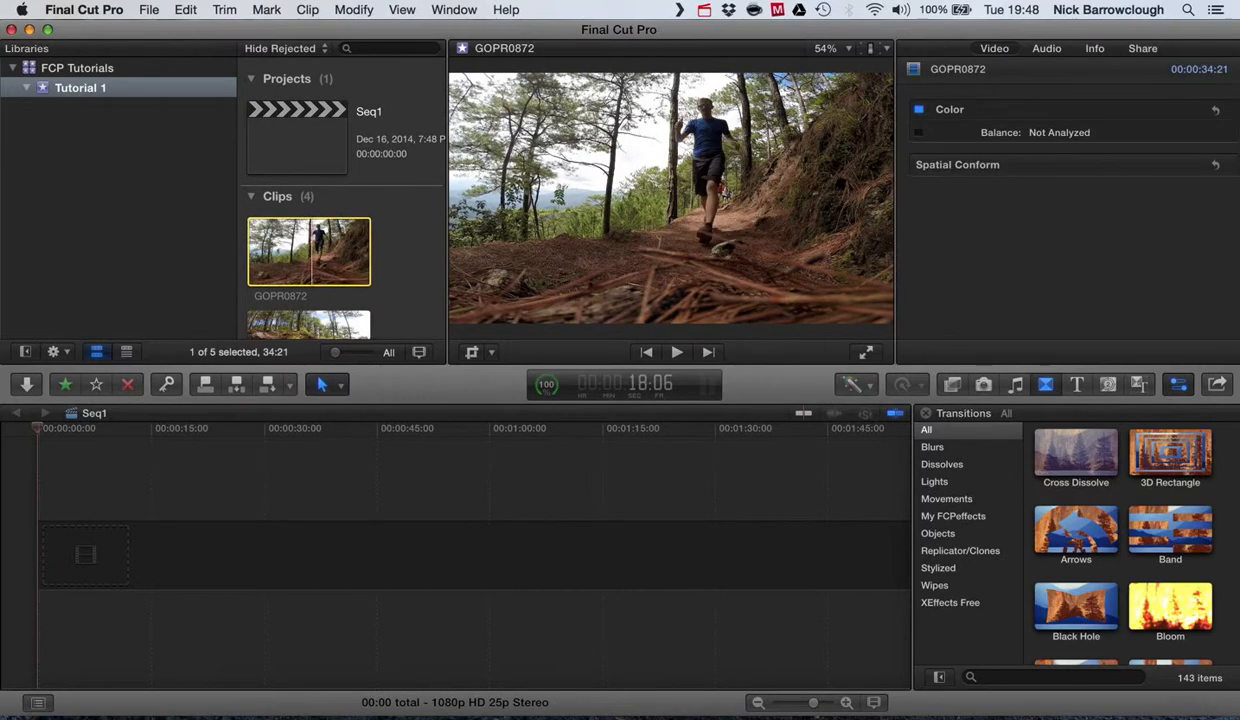
pyautogui.press('e')
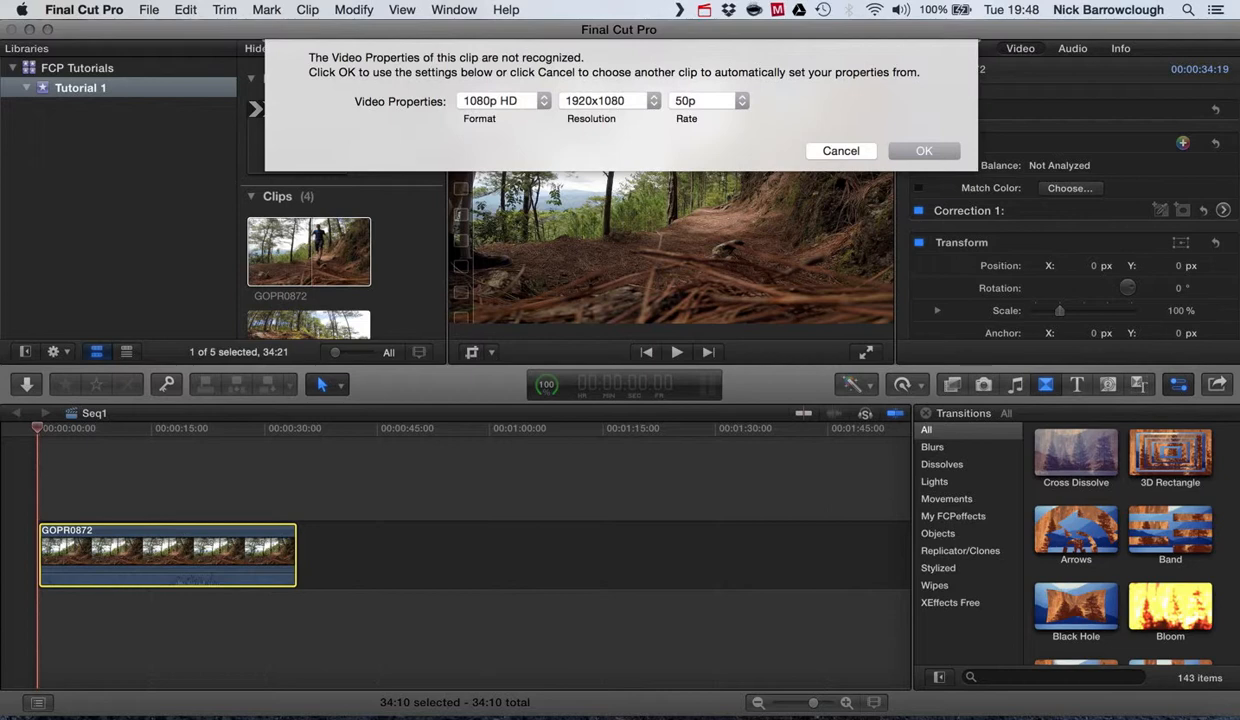
# Step: Set the project's video properties to 1080p HD format, 1920x1080 resolution and a 30p rate, and accept them
pyautogui.click(503, 101)
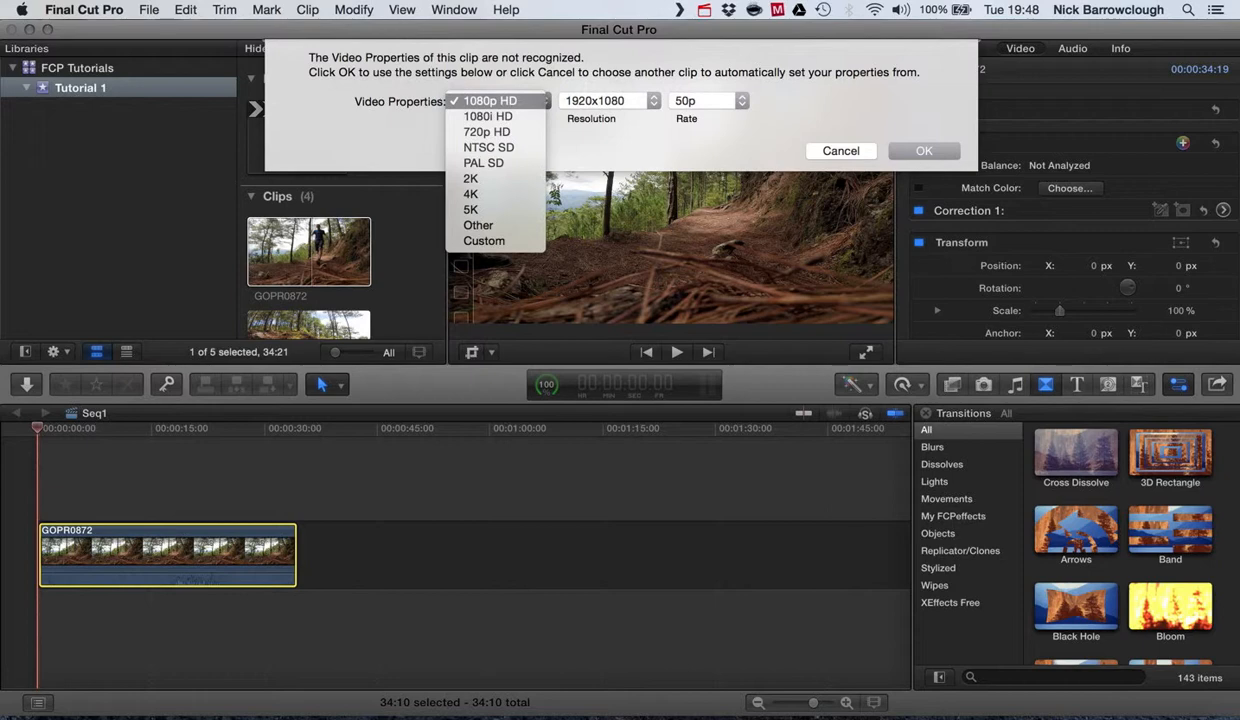
pyautogui.click(495, 101)
pyautogui.click(609, 101)
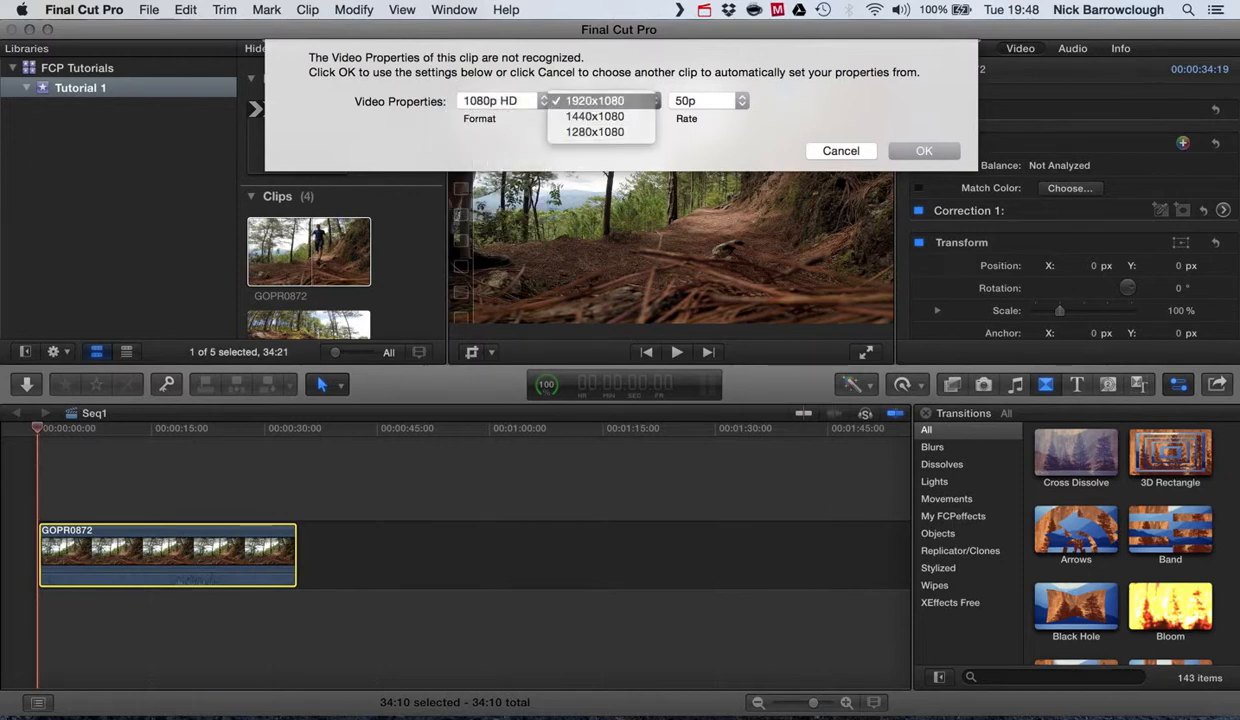
pyautogui.click(595, 101)
pyautogui.click(705, 101)
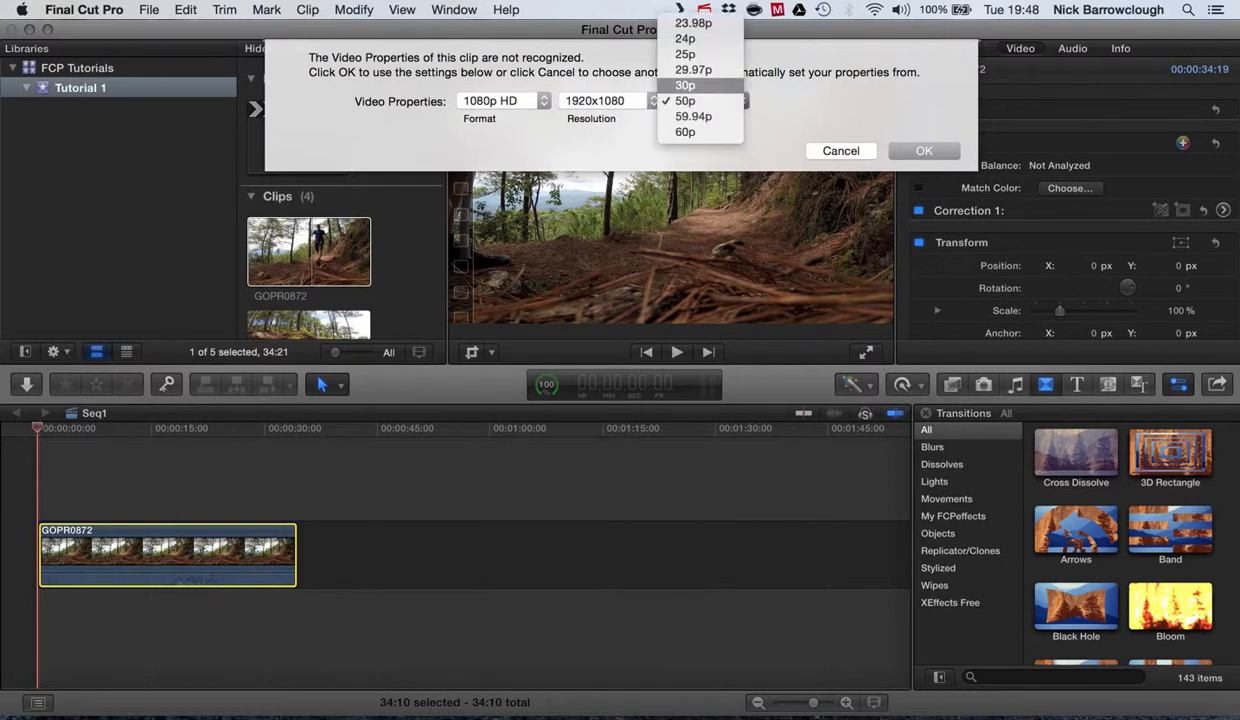
pyautogui.click(686, 86)
pyautogui.click(503, 101)
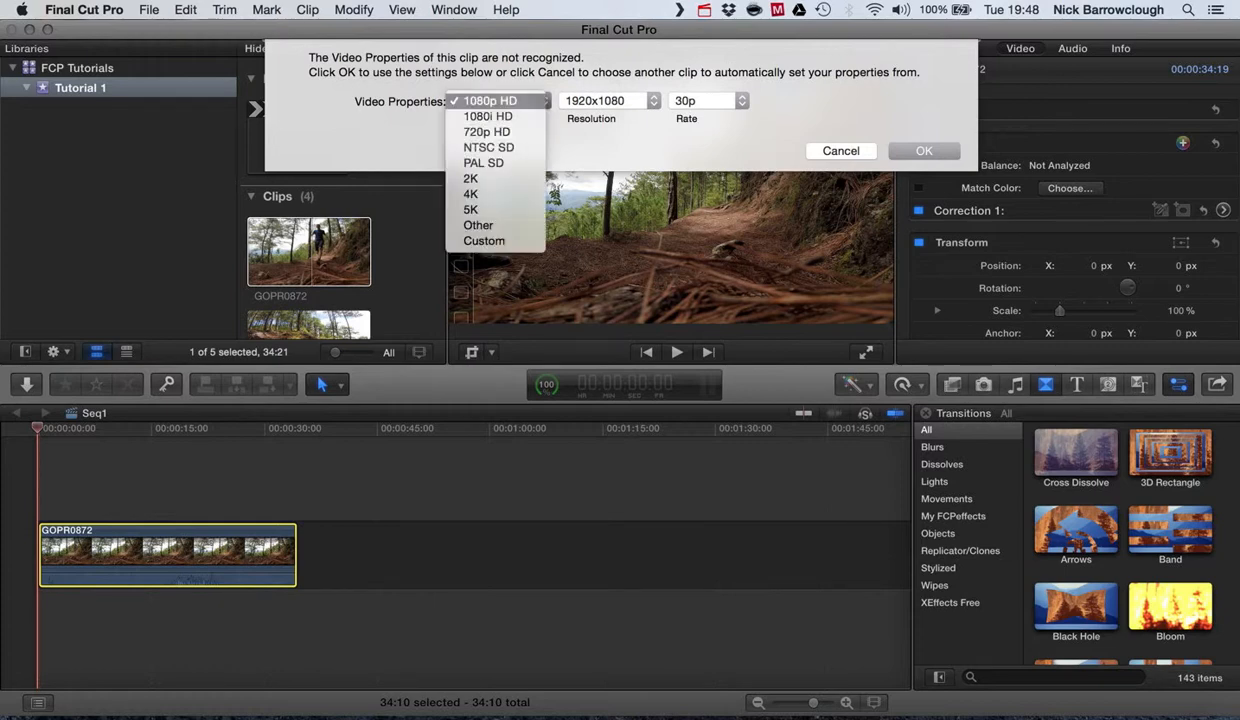
pyautogui.click(503, 101)
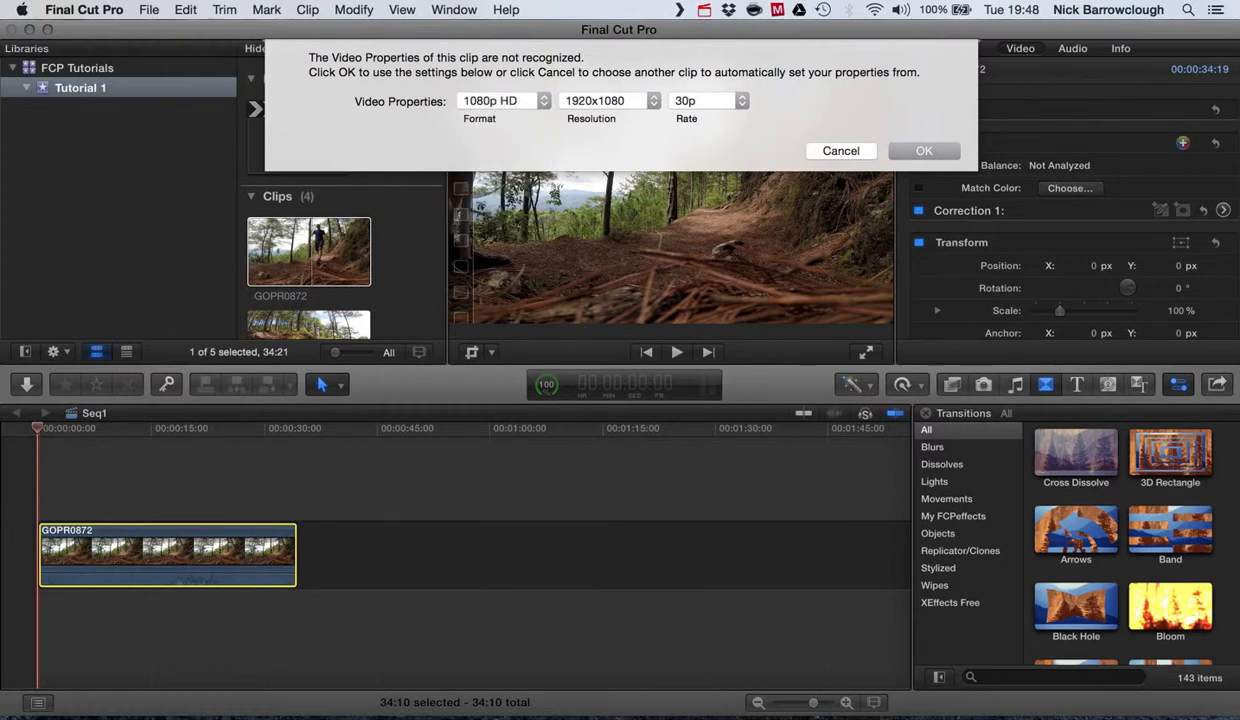
pyautogui.click(924, 151)
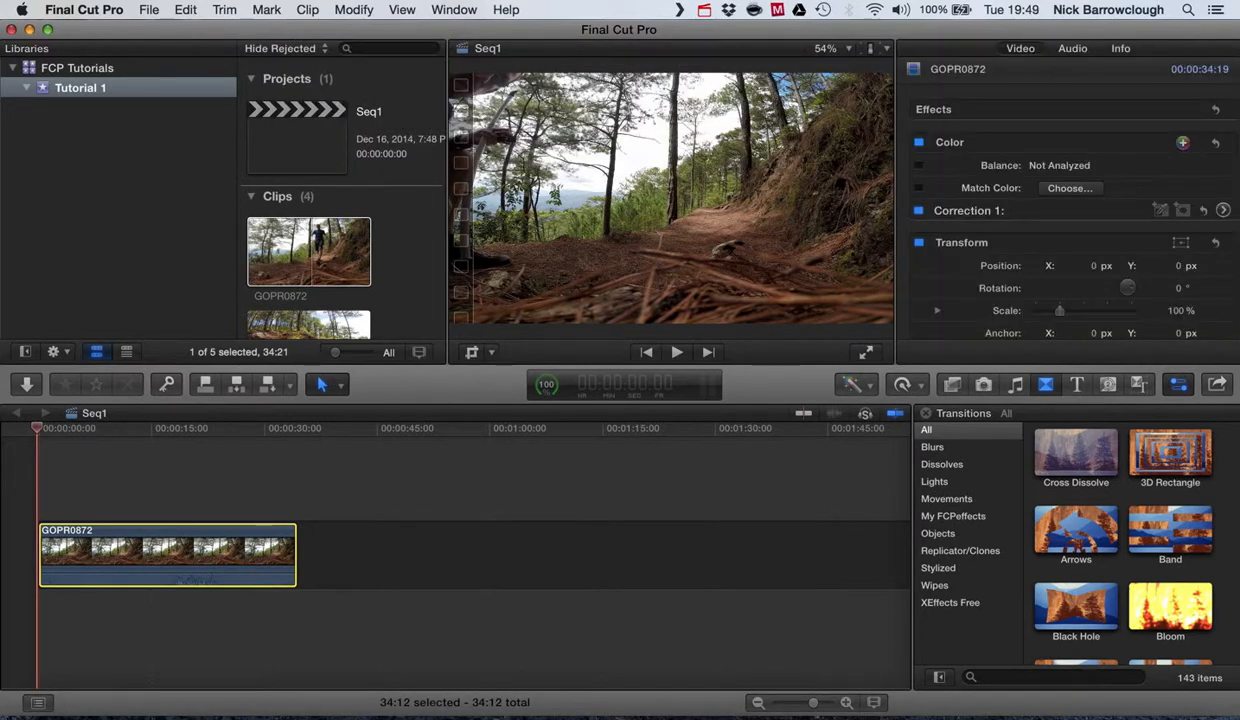
# Step: Play the first several seconds of GOPR0872 in the timeline, and return the playhead to the start
pyautogui.press('space')
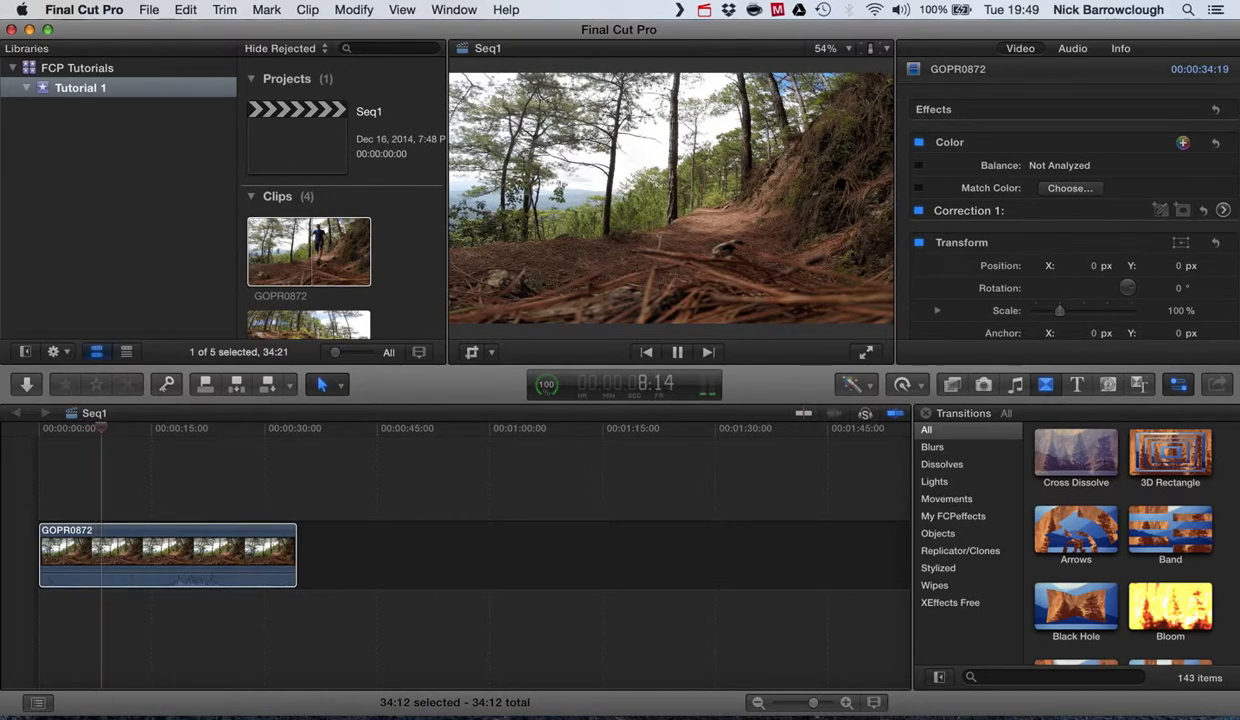
pyautogui.press('space')
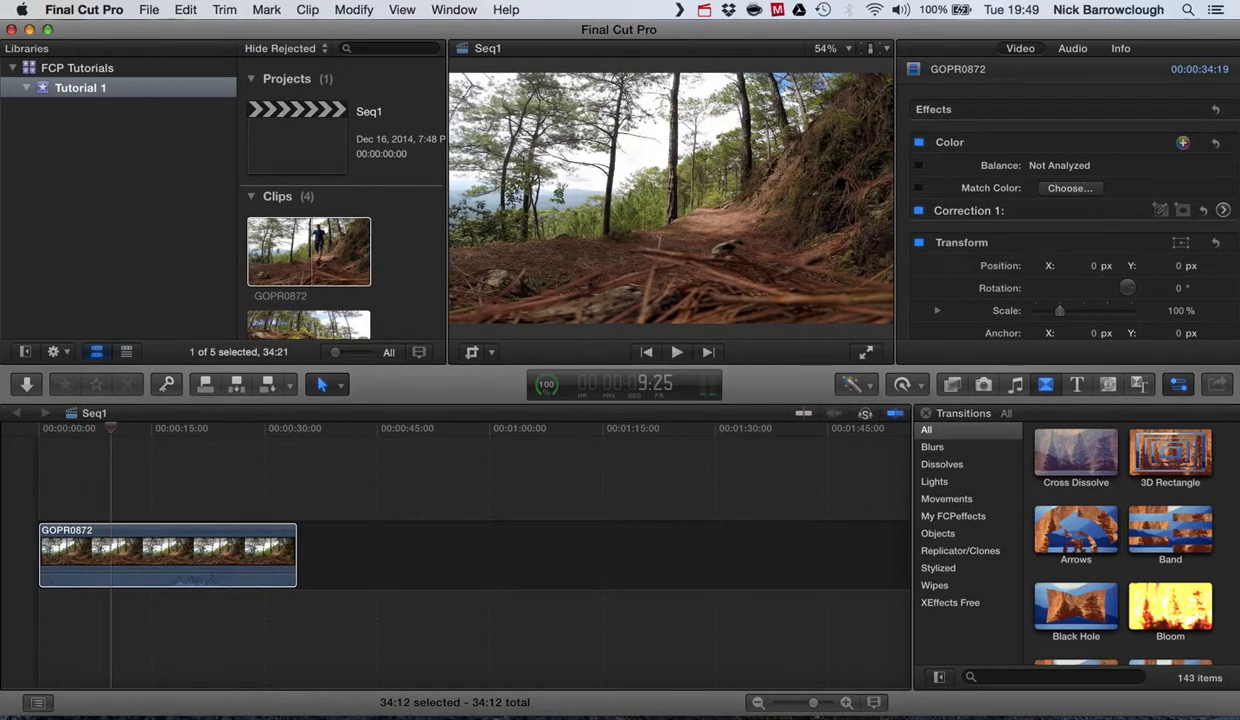
pyautogui.press('super+2')
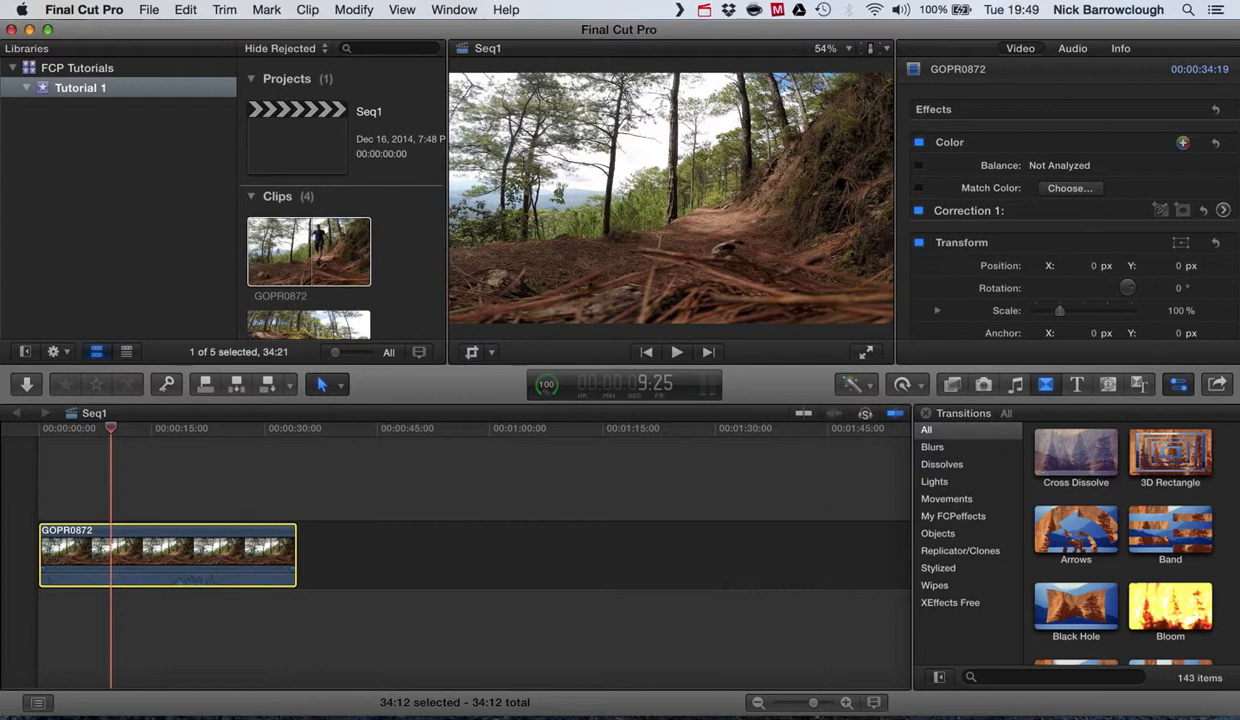
pyautogui.moveTo(111, 428); pyautogui.dragTo(38, 428)
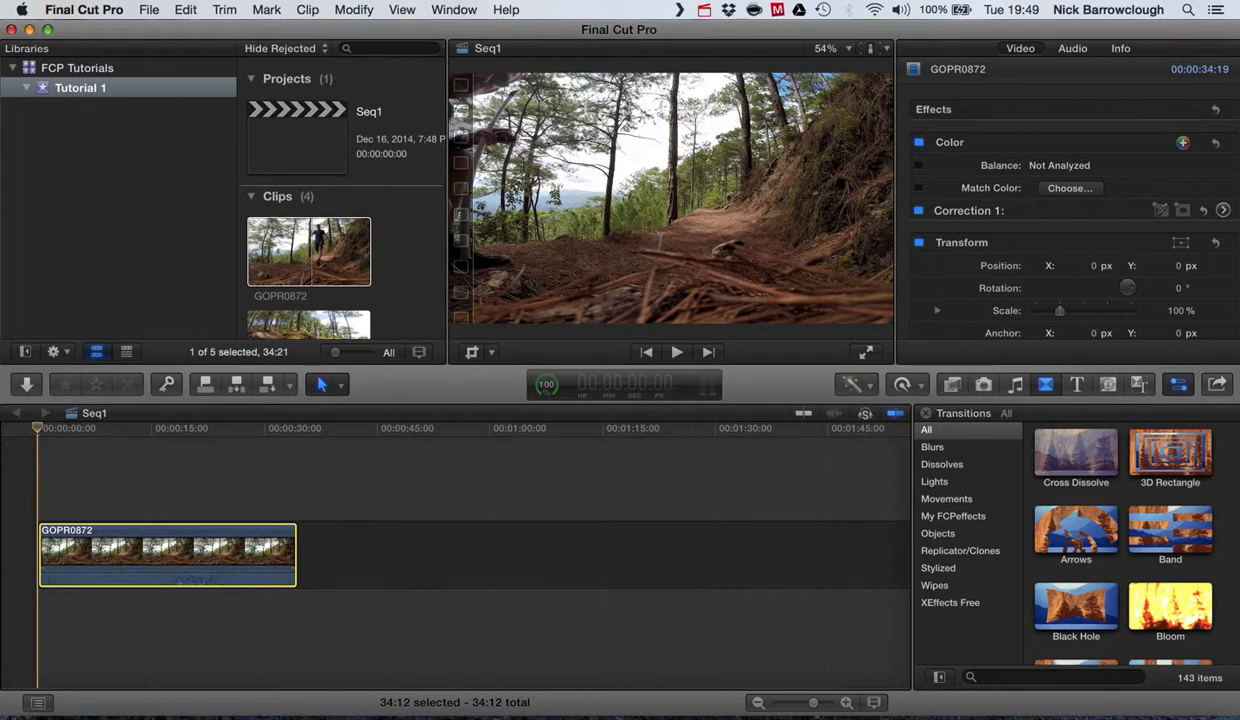
# Step: Trim the start and end of GOPR0872 in the timeline to keep a runner passage of about 6:16
pyautogui.moveTo(41, 555); pyautogui.dragTo(177, 555)
pyautogui.moveTo(185, 555); pyautogui.dragTo(172, 555)
pyautogui.moveTo(296, 555); pyautogui.dragTo(220, 555)
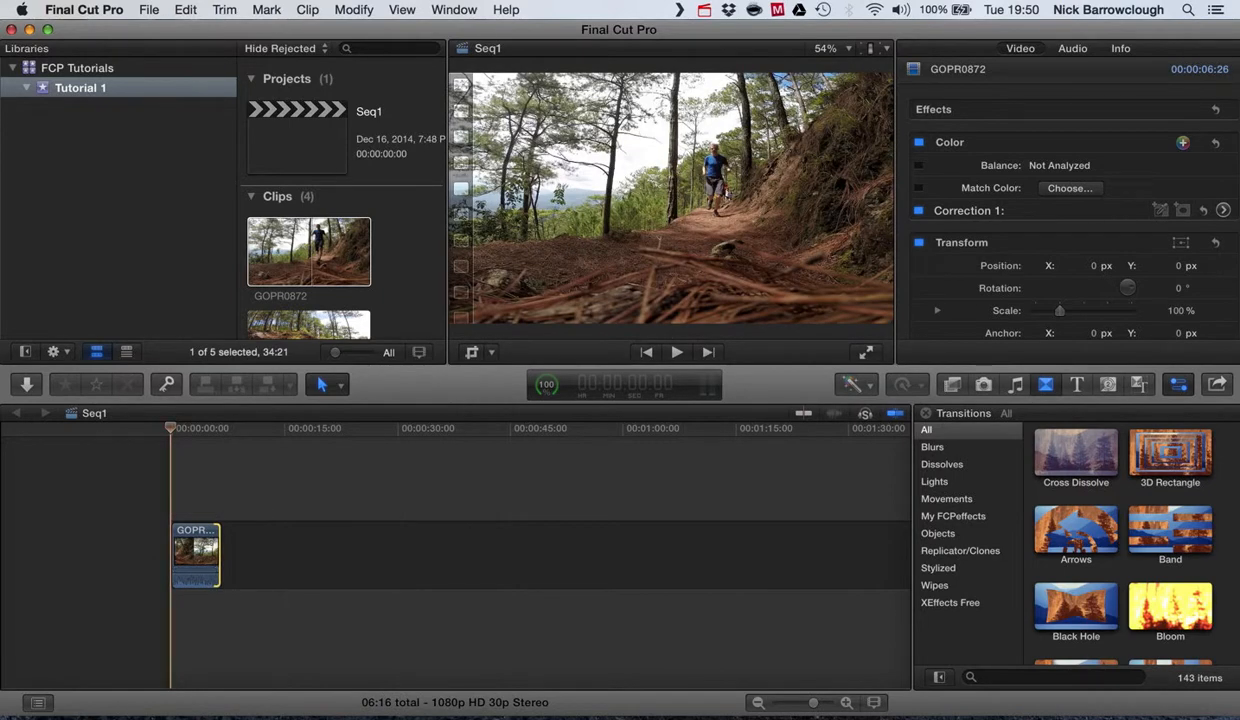
# Step: Play the trimmed GOPR0872 clip through in the viewer, and return the playhead to the start of Seq1
pyautogui.click(677, 352)
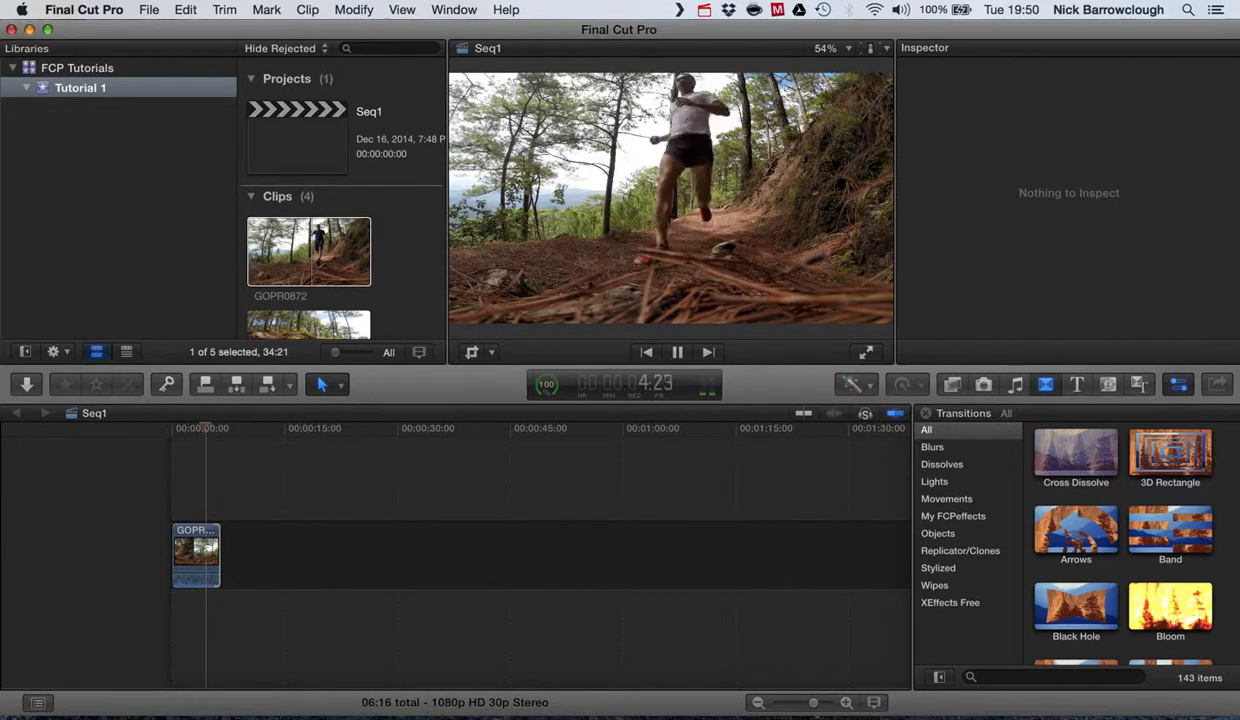
pyautogui.press('space')
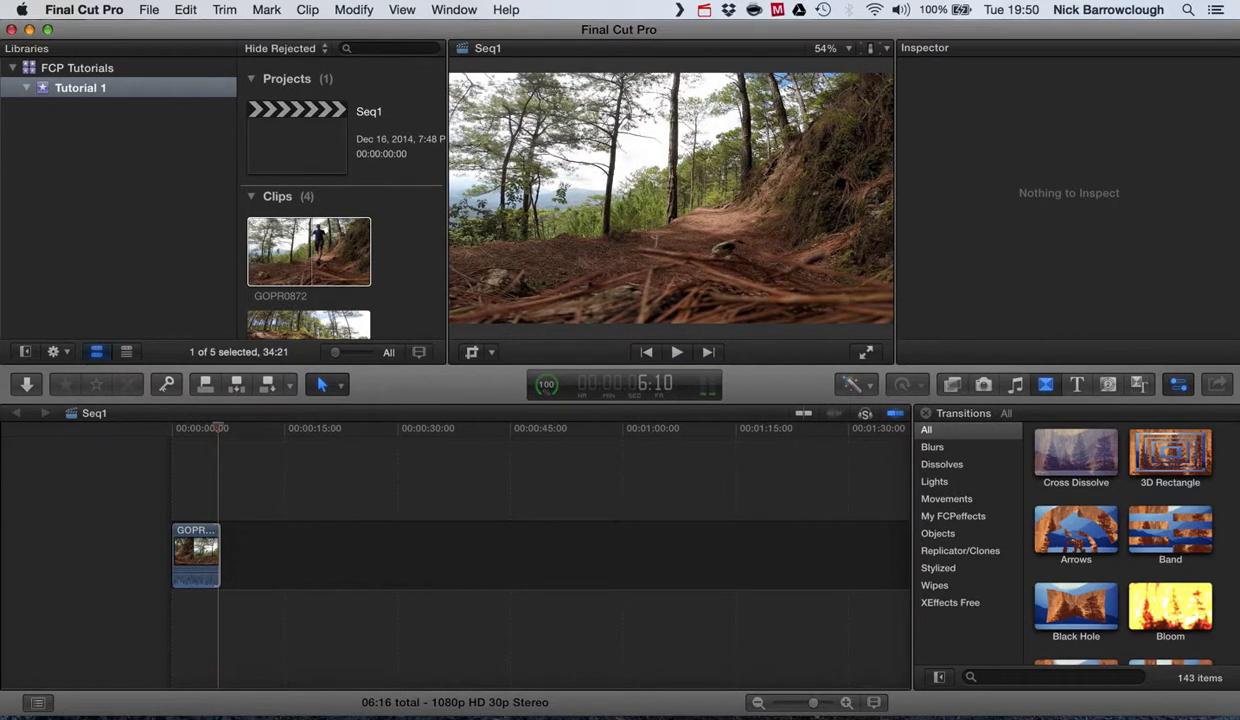
pyautogui.click(319, 551)
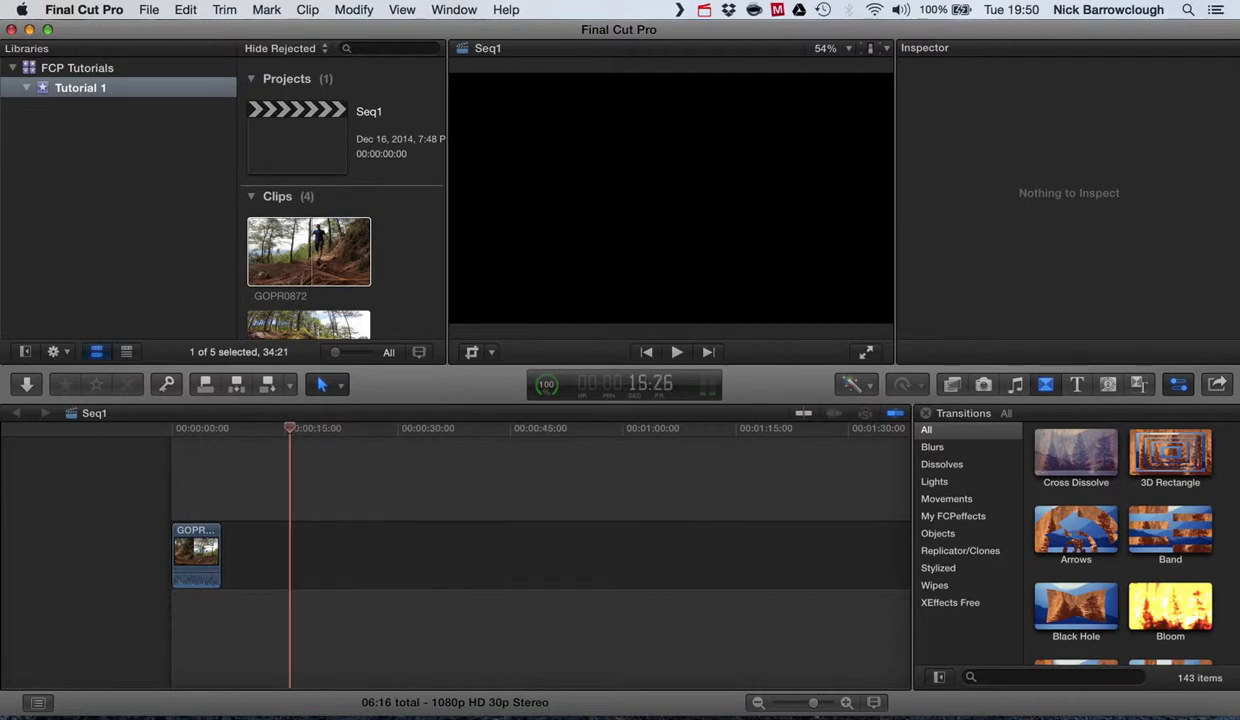
pyautogui.press('Home')
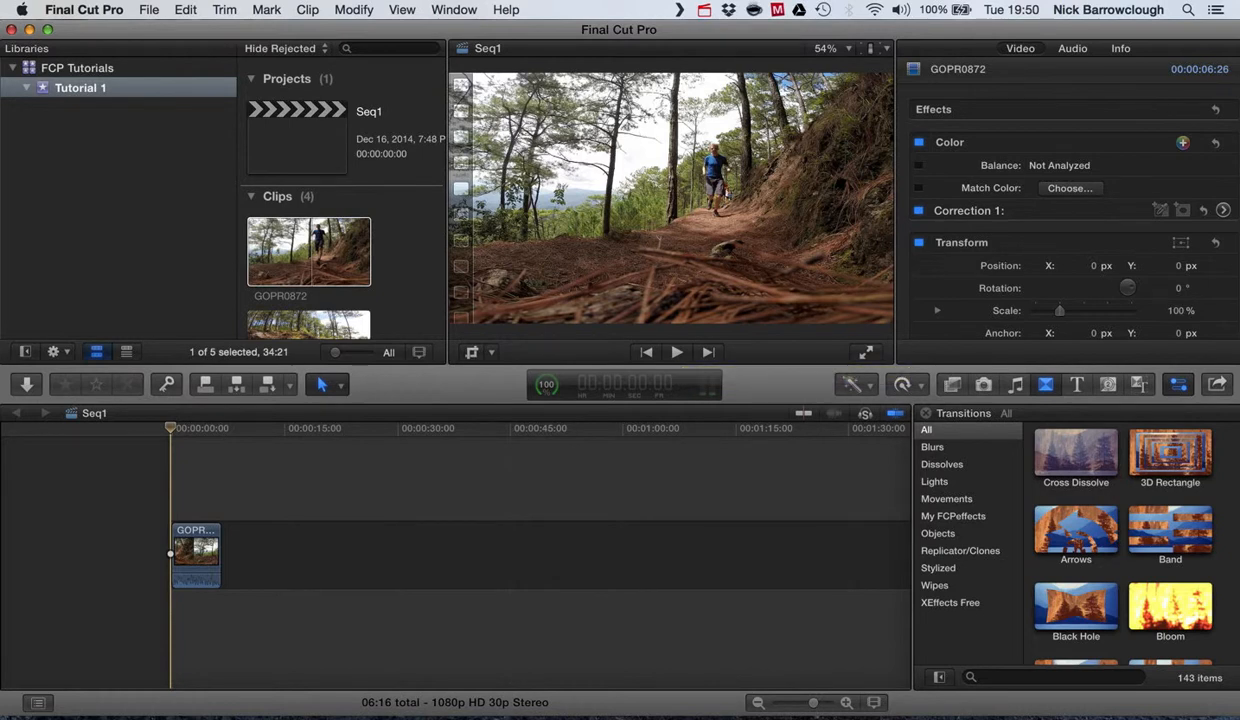
# Step: Watch the trimmed Seq1 edit full screen, exit full-screen playback, and move the playhead back to the beginning
pyautogui.click(865, 352)
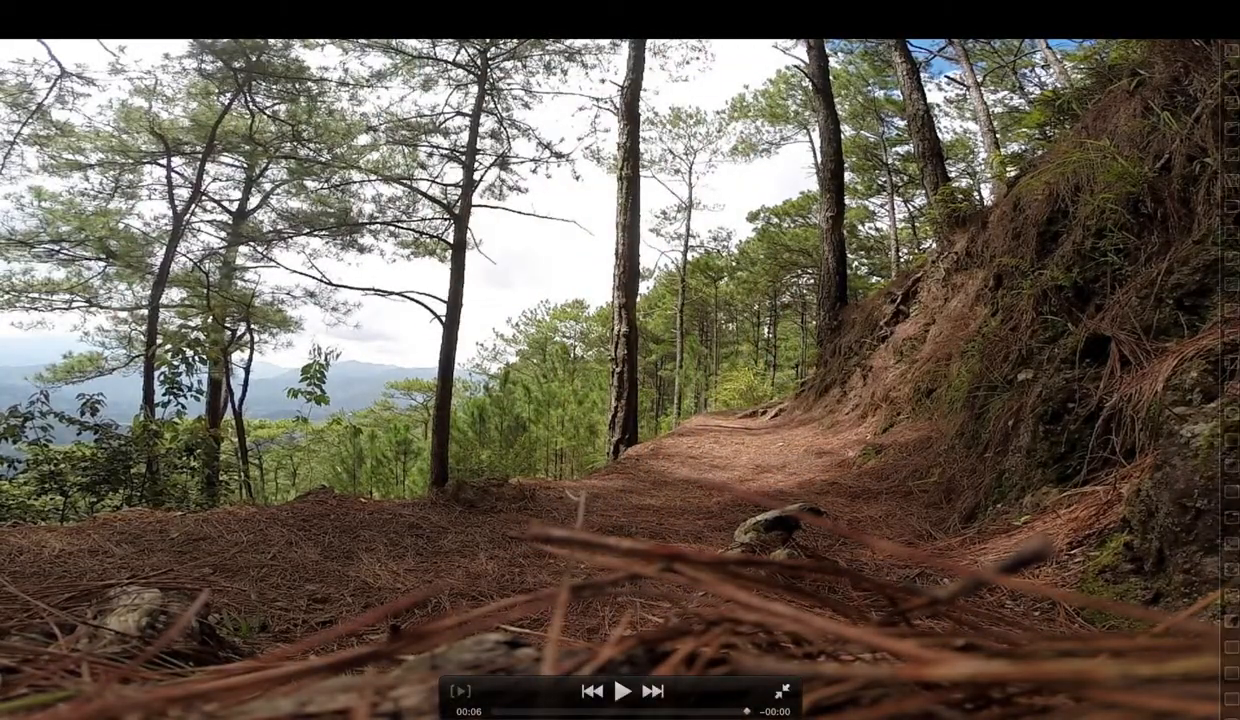
pyautogui.press('Escape')
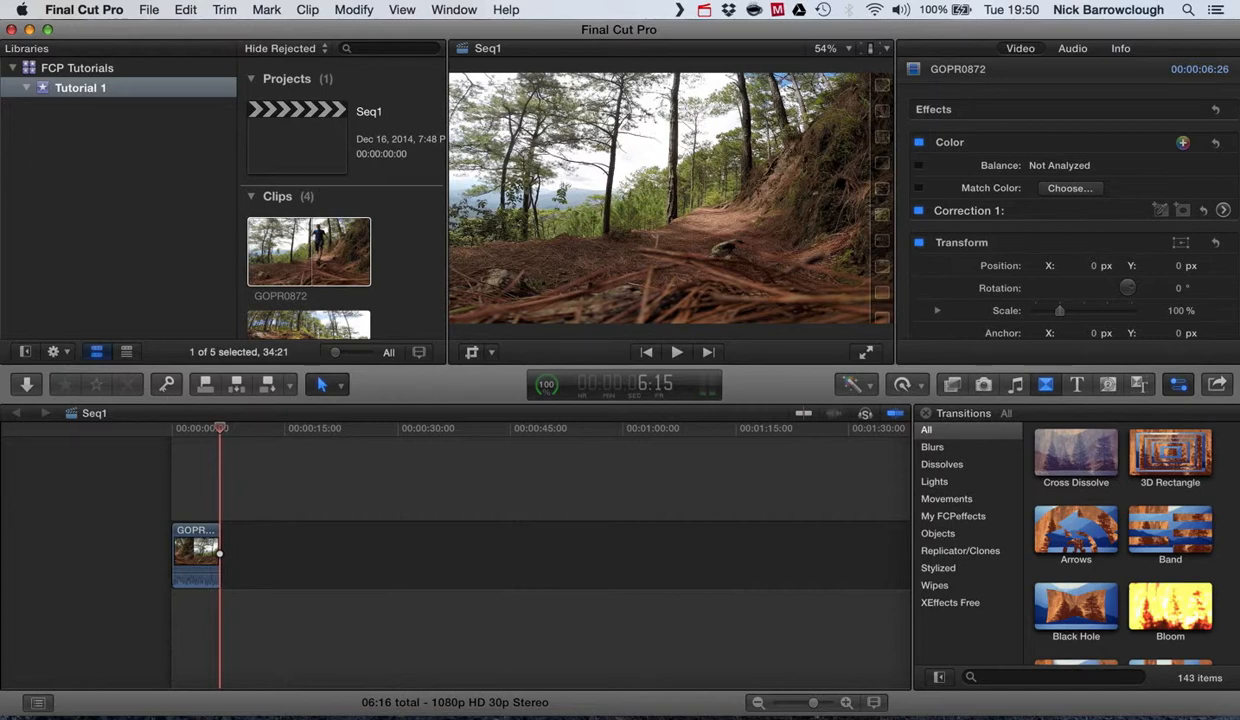
pyautogui.press('Home')
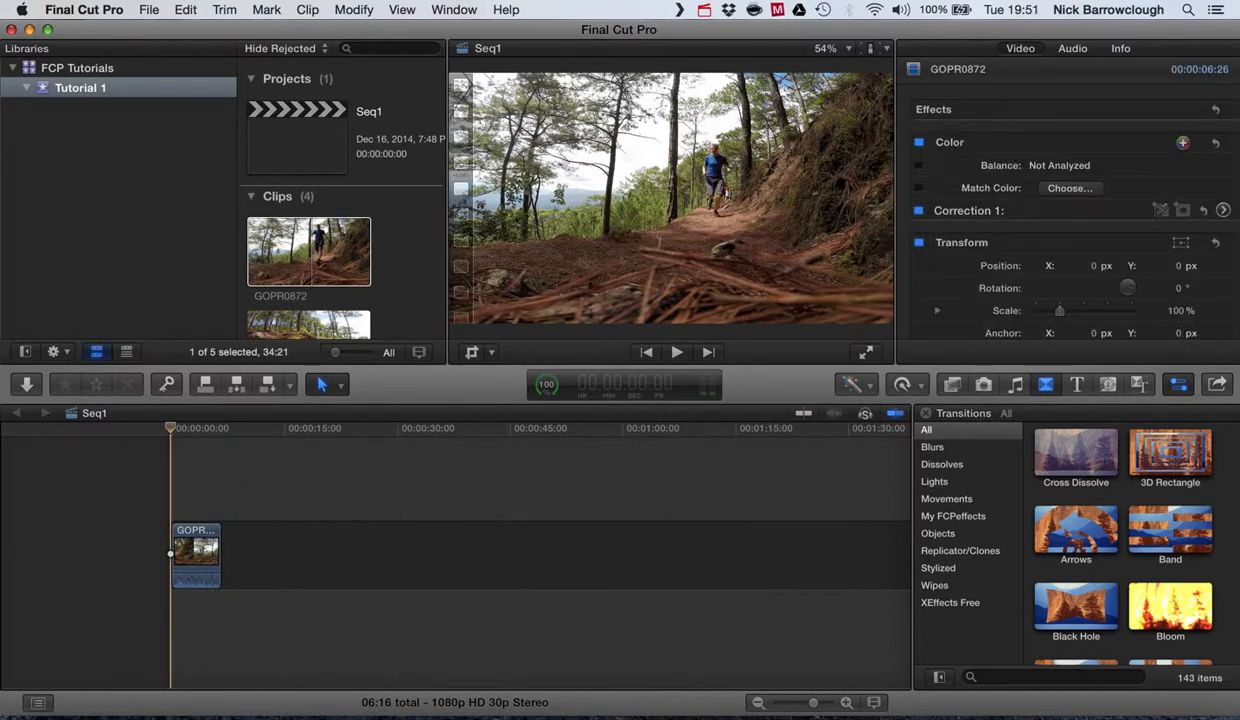